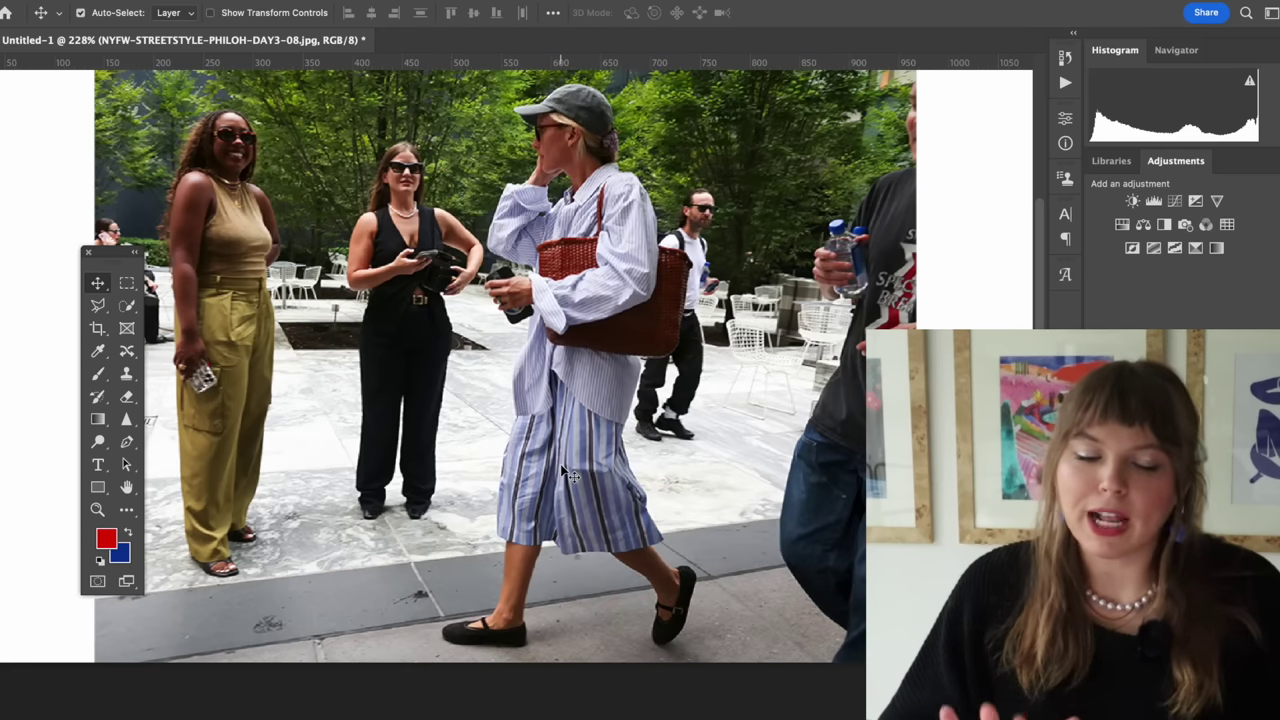
Step: Examine the street-style photo of the woman in the striped shirt and shorts with the red woven bag, both overall and close up
key("ctrl+minus")
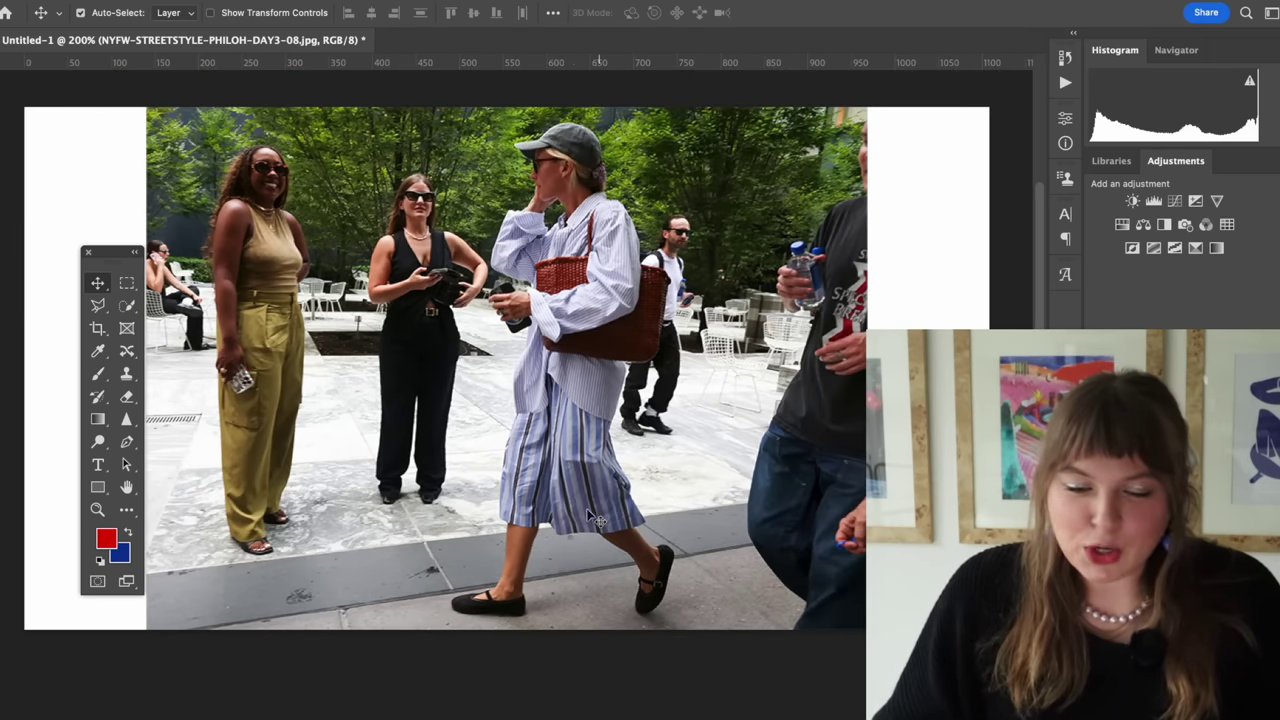
scroll(589, 426, "up", 3)
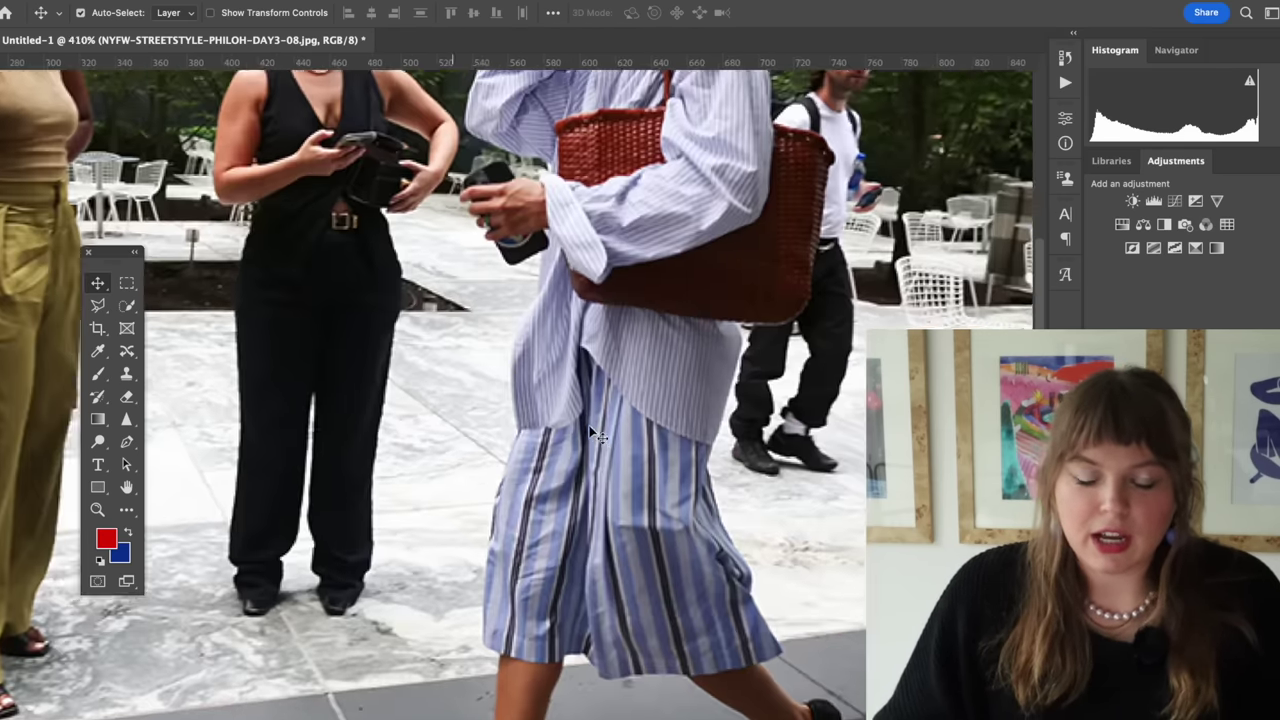
scroll(589, 425, "down", 2)
scroll(589, 425, "down", 3)
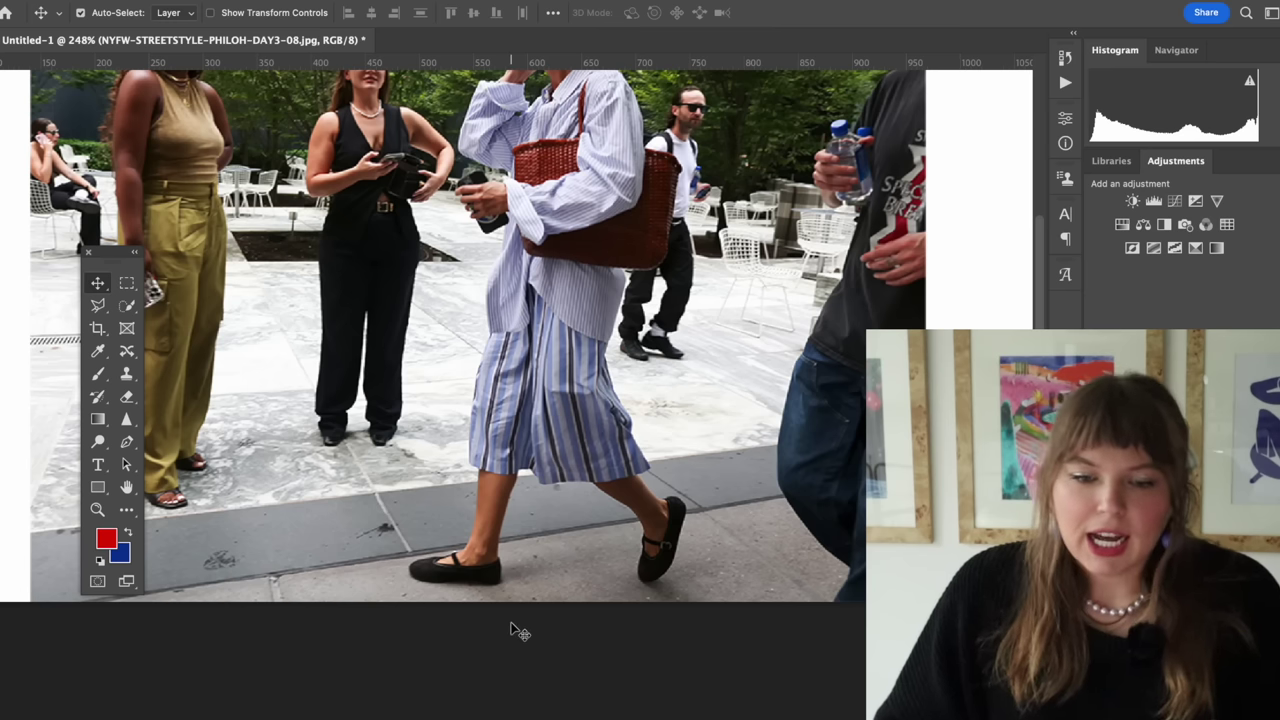
scroll(512, 630, "down", 1)
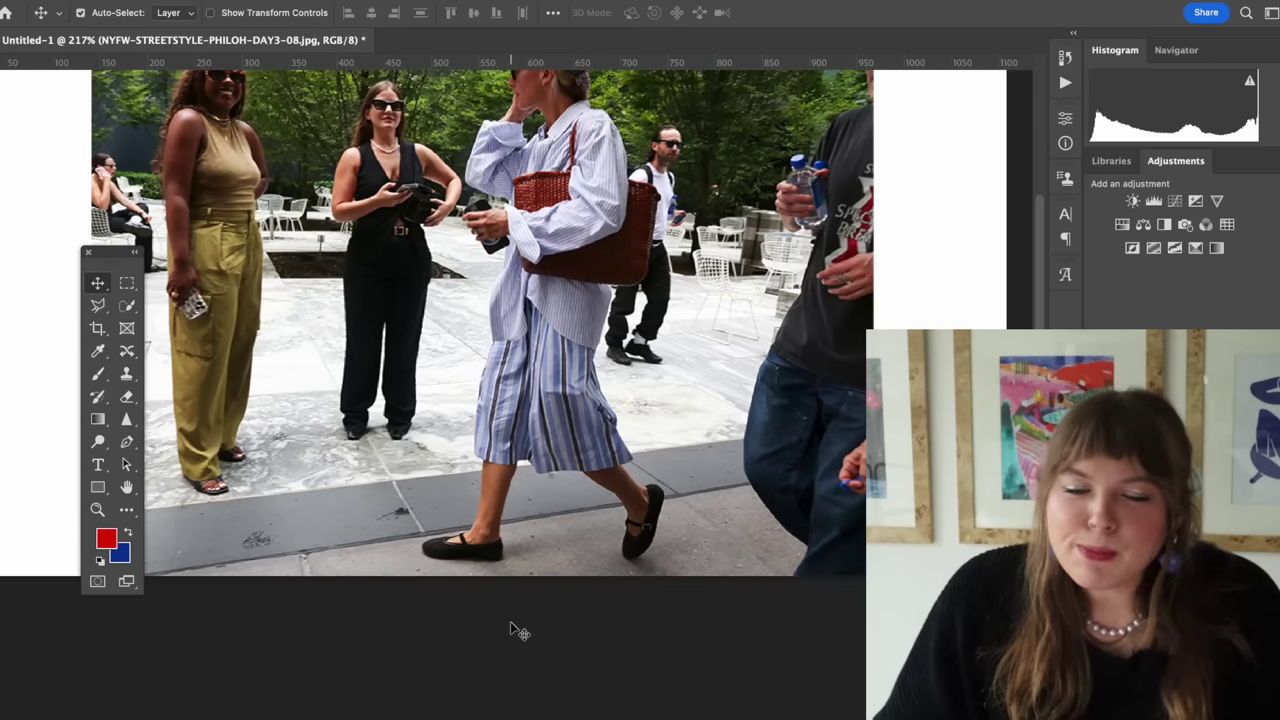
scroll(558, 529, "down", 1)
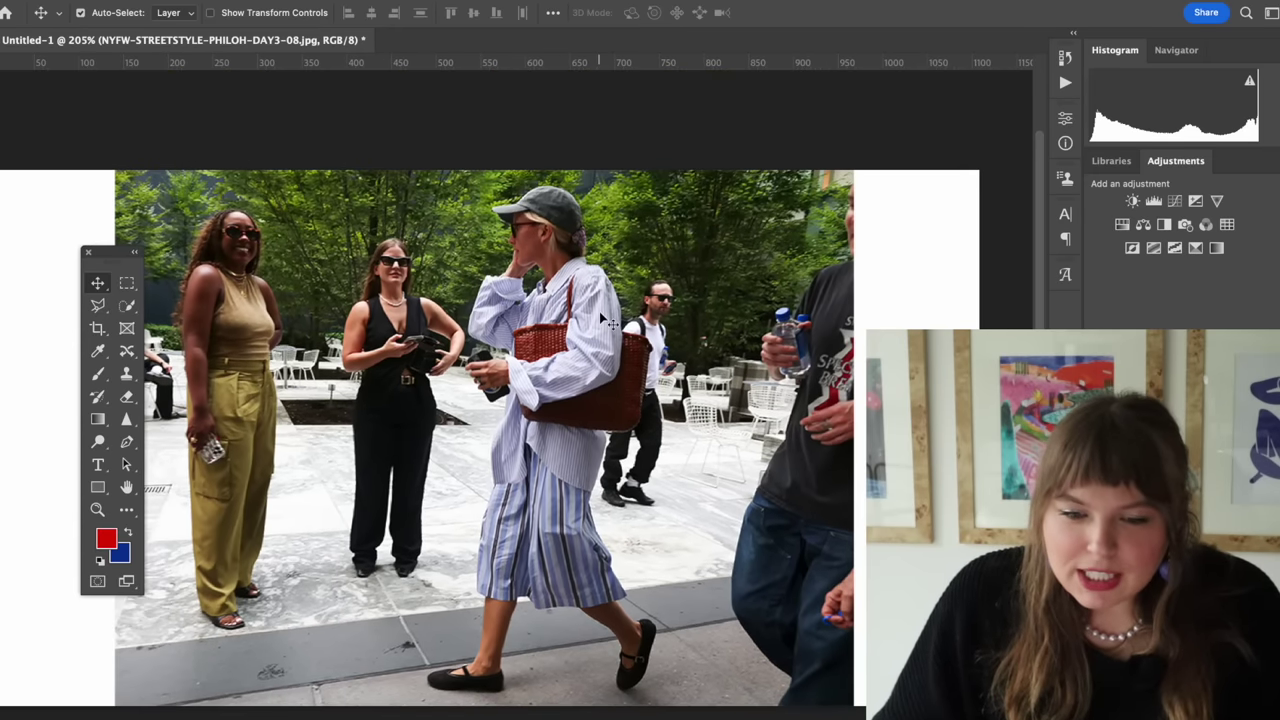
scroll(543, 453, "down", 1)
scroll(588, 268, "down", 1)
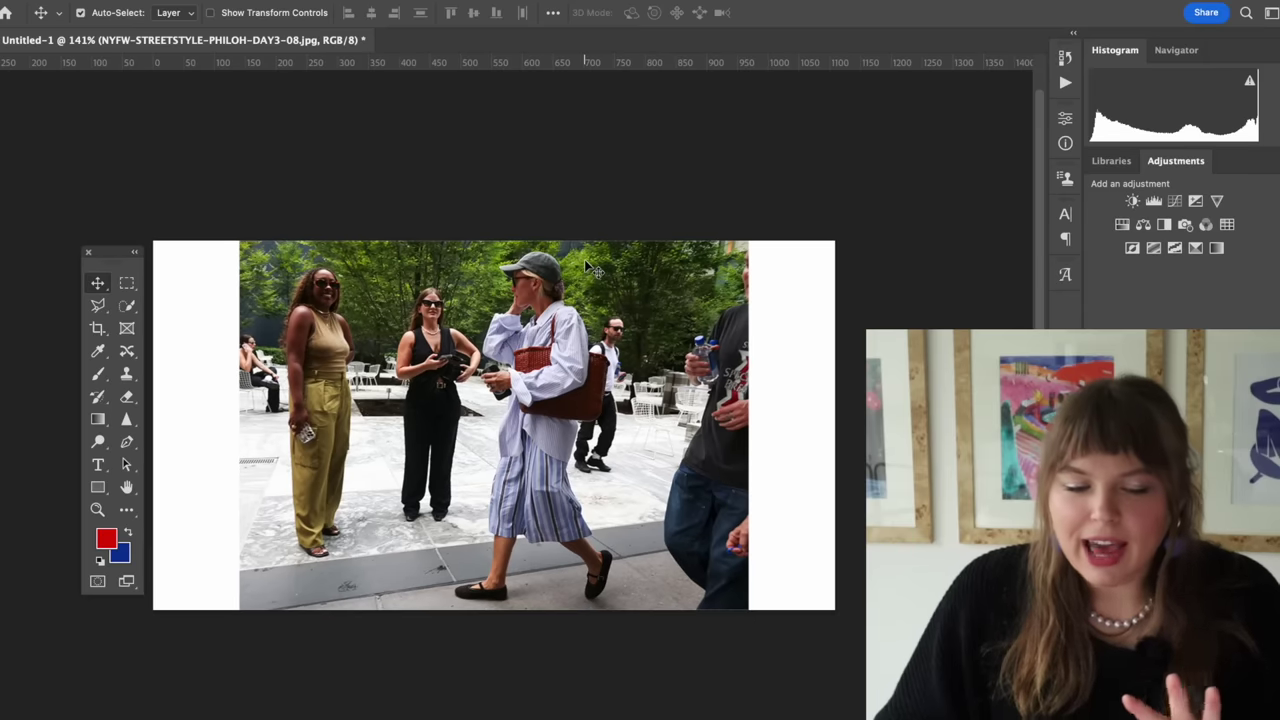
scroll(566, 226, "up", 1)
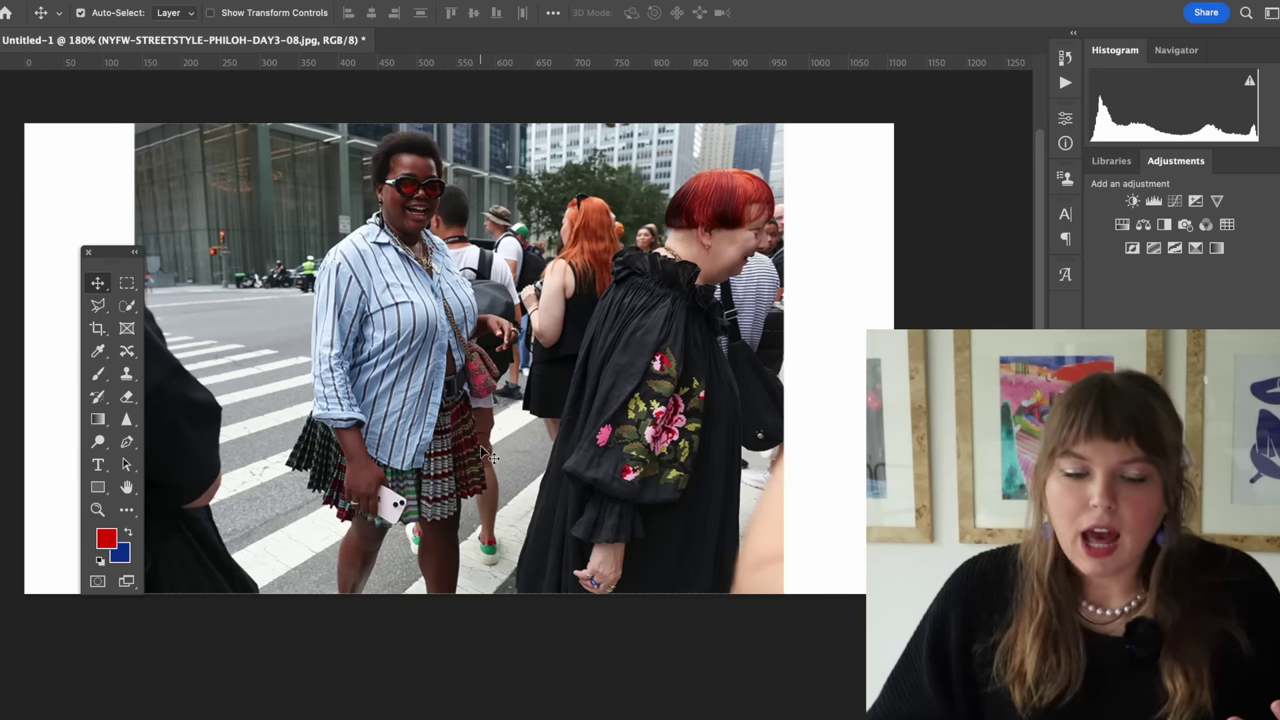
Step: Examine the blue striped shirt and plaid pleated skirt outfit in the crosswalk photo, close up and in full
scroll(340, 493, "up", 5)
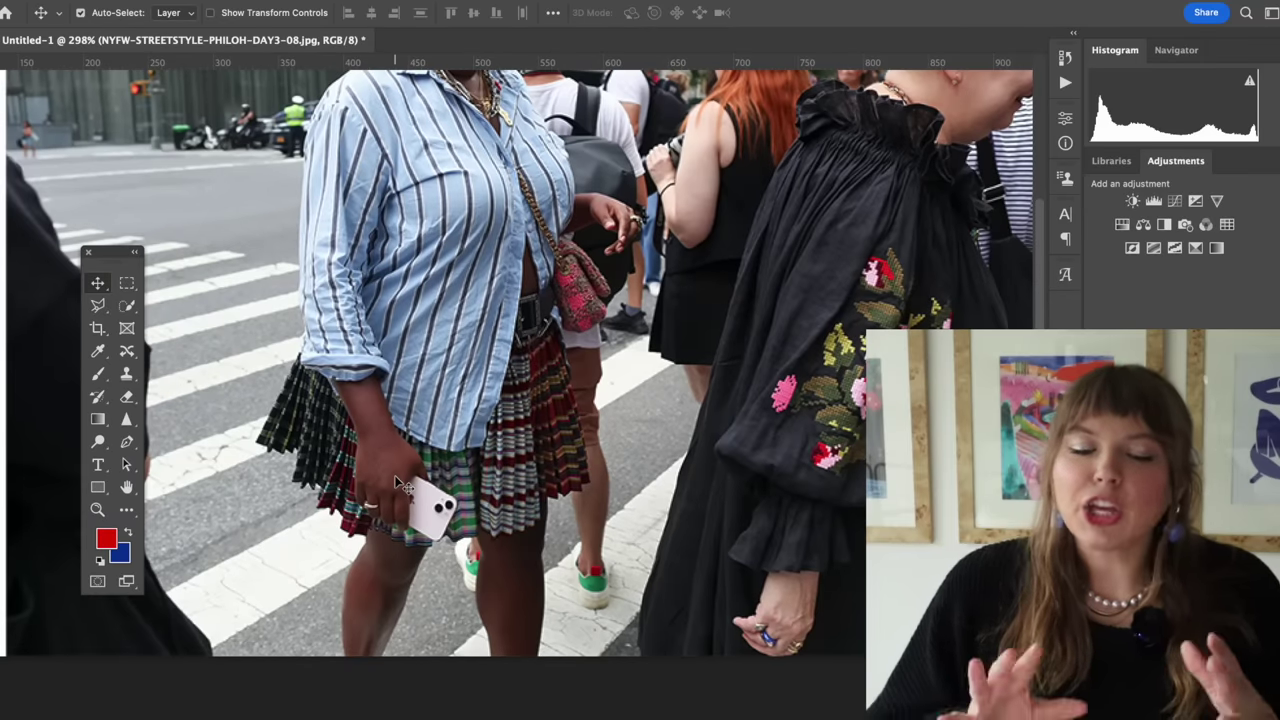
scroll(402, 482, "down", 5)
scroll(404, 485, "down", 1)
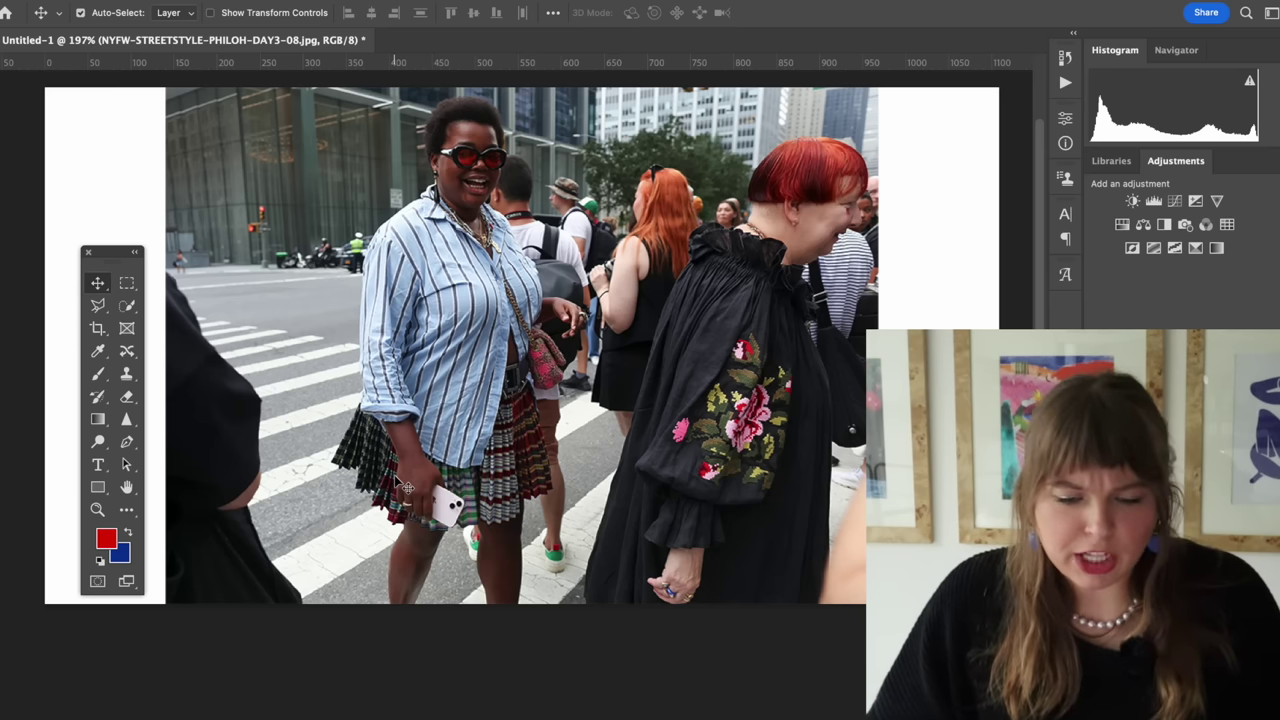
scroll(407, 487, "up", 2)
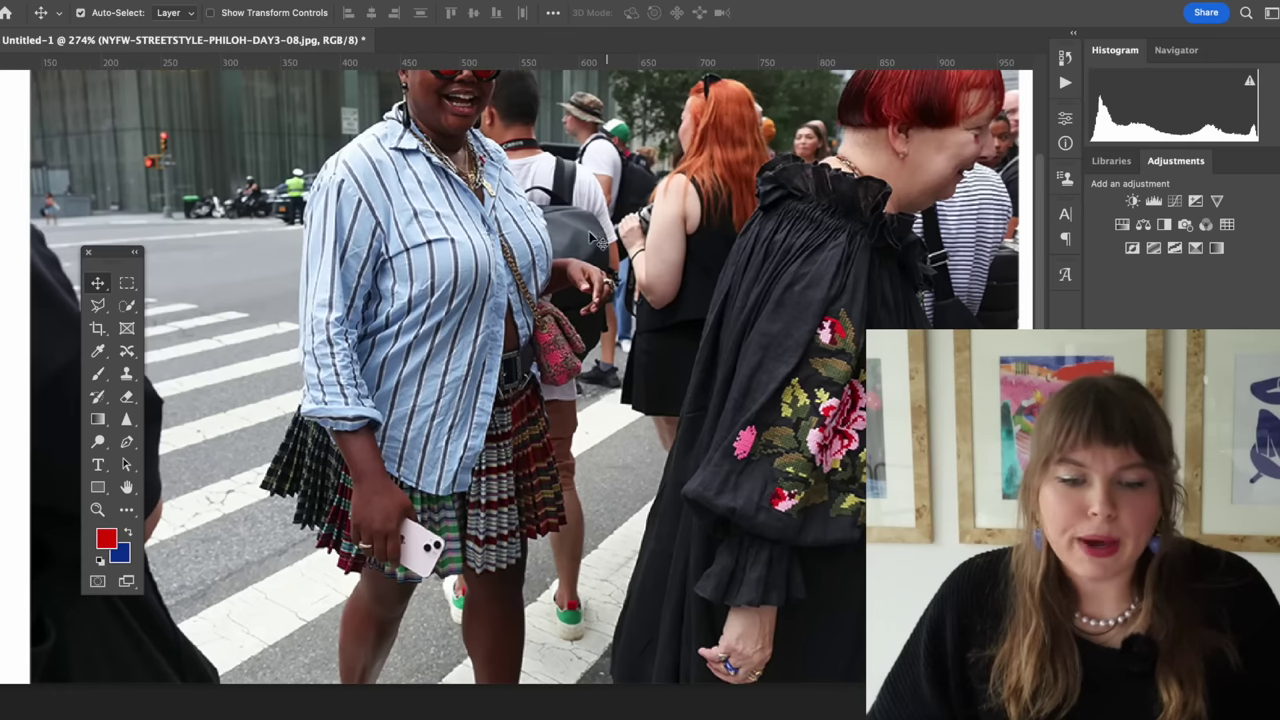
scroll(538, 170, "down", 2)
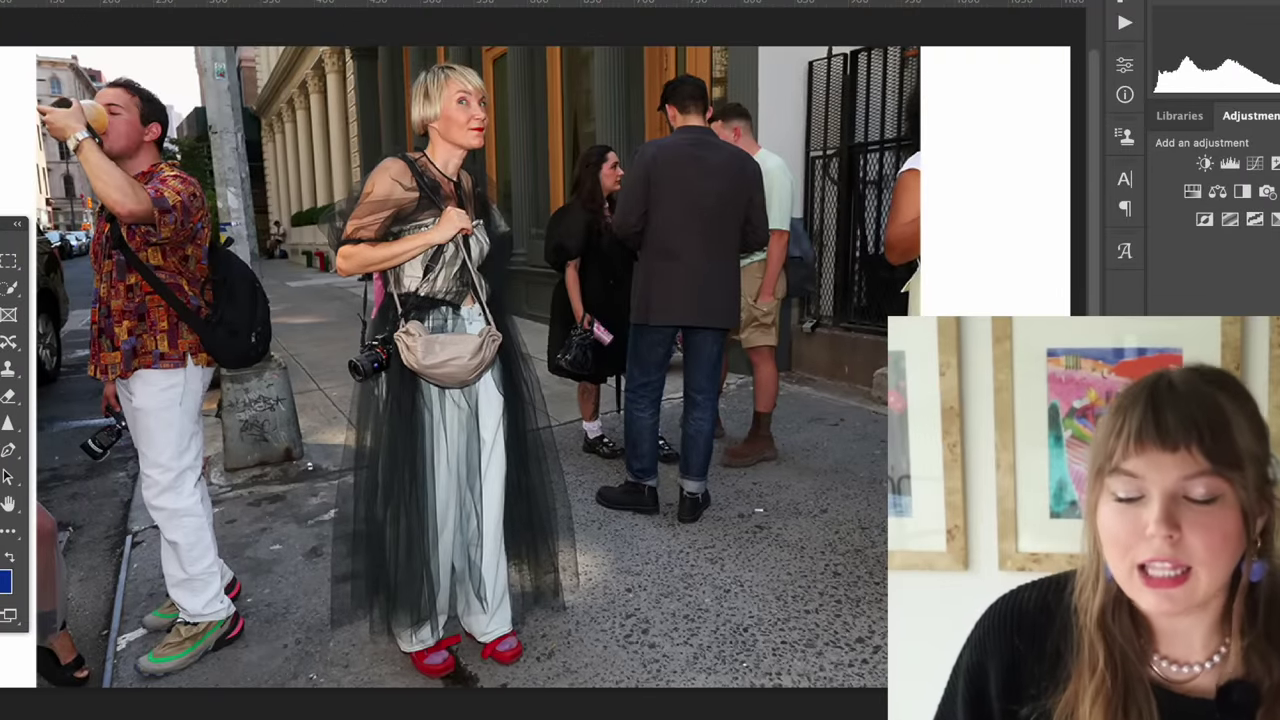
Step: Swap the sheer black tulle dress photo on the canvas for the photo of the two women at the metal gate
key("Delete")
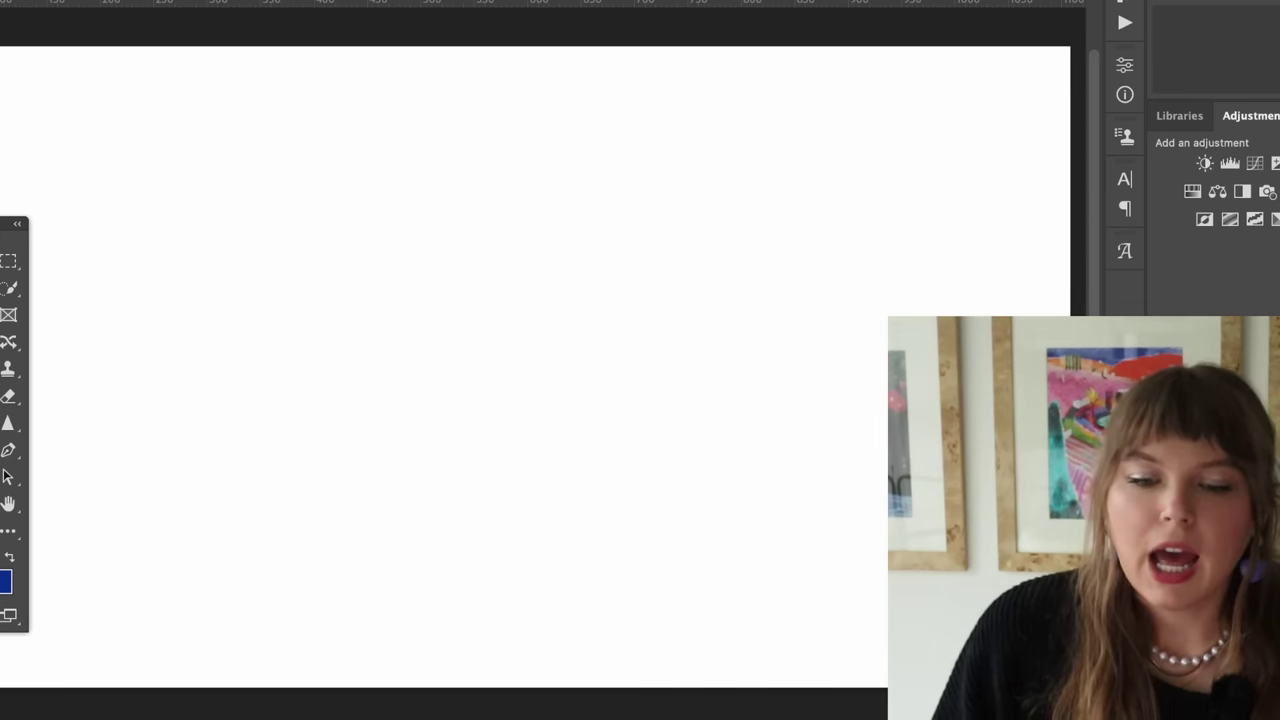
key("ctrl+z")
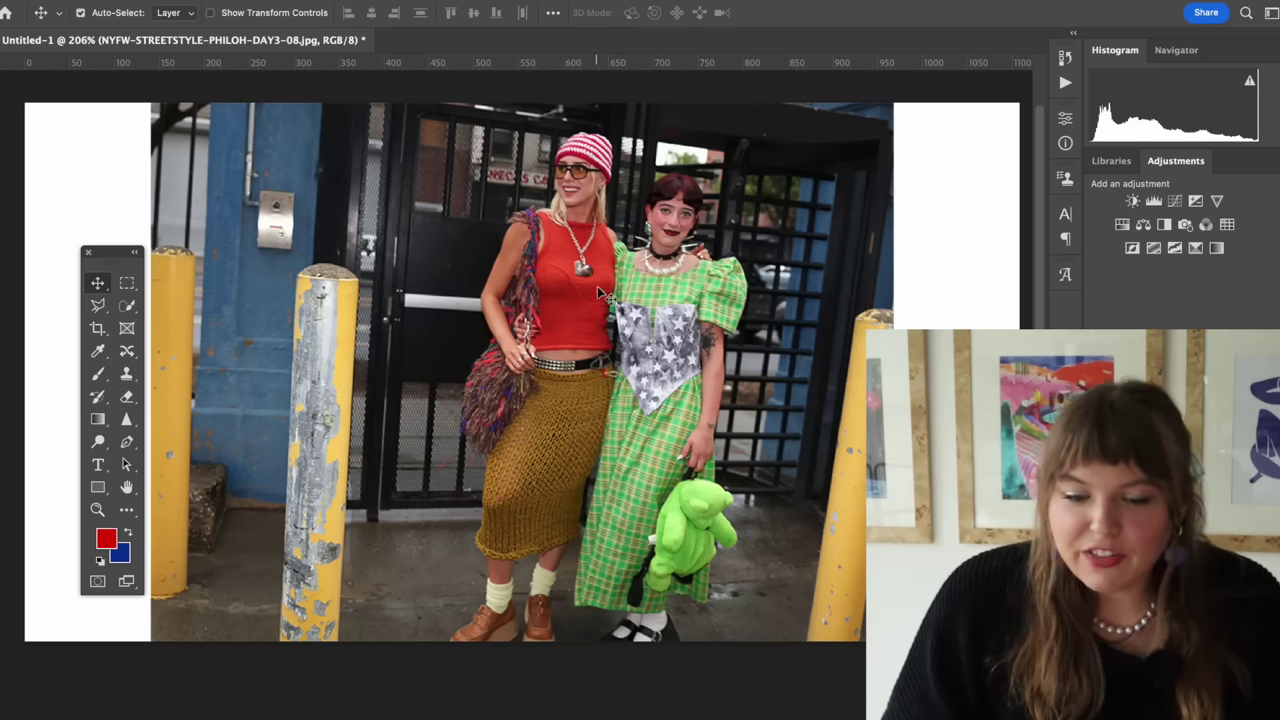
Step: Examine the two women's outfits at the gate, from the striped beanie and red top down to the knit skirt, socks and shoes
scroll(612, 139, "up", 3)
scroll(618, 143, "up", 2)
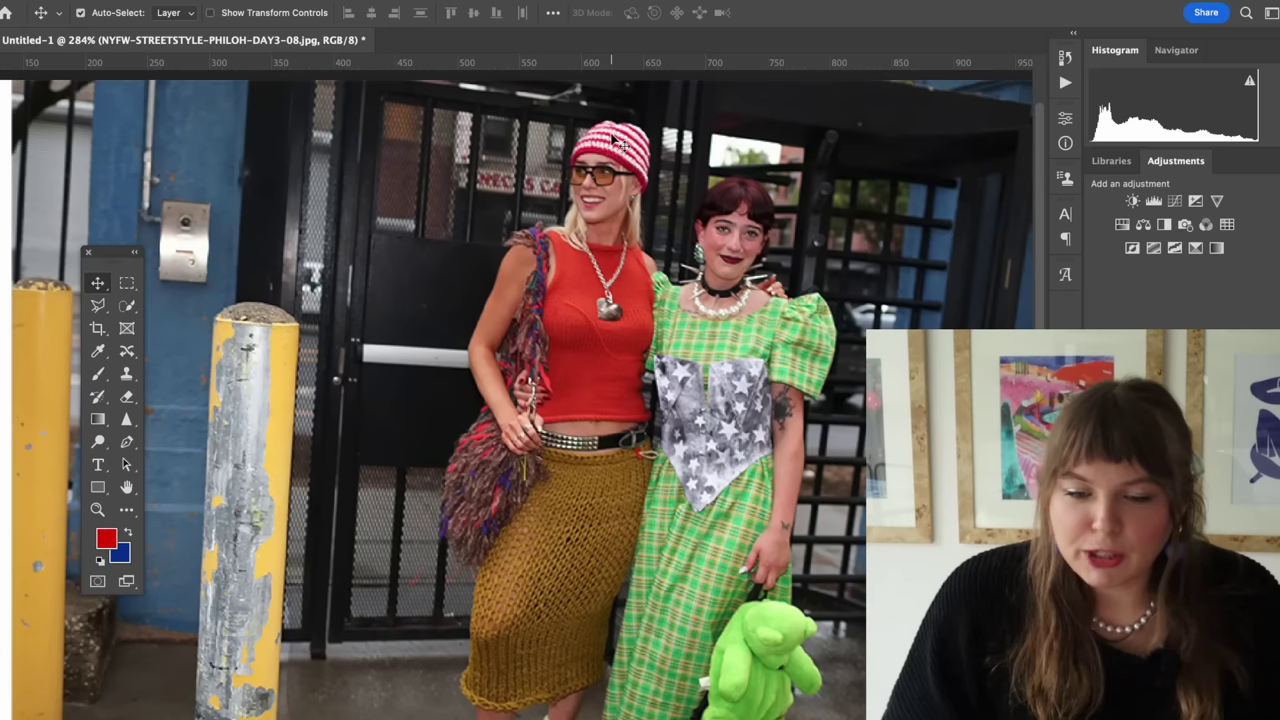
scroll(620, 334, "down", 1)
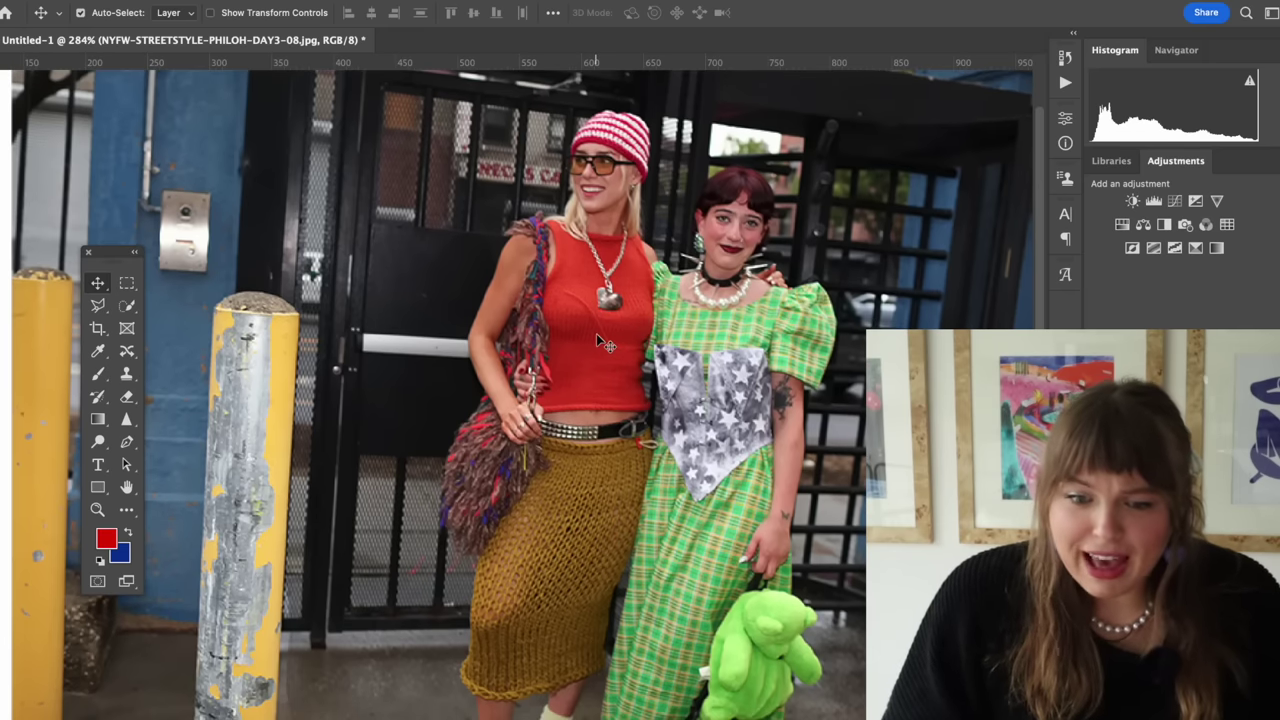
scroll(508, 460, "down", 4)
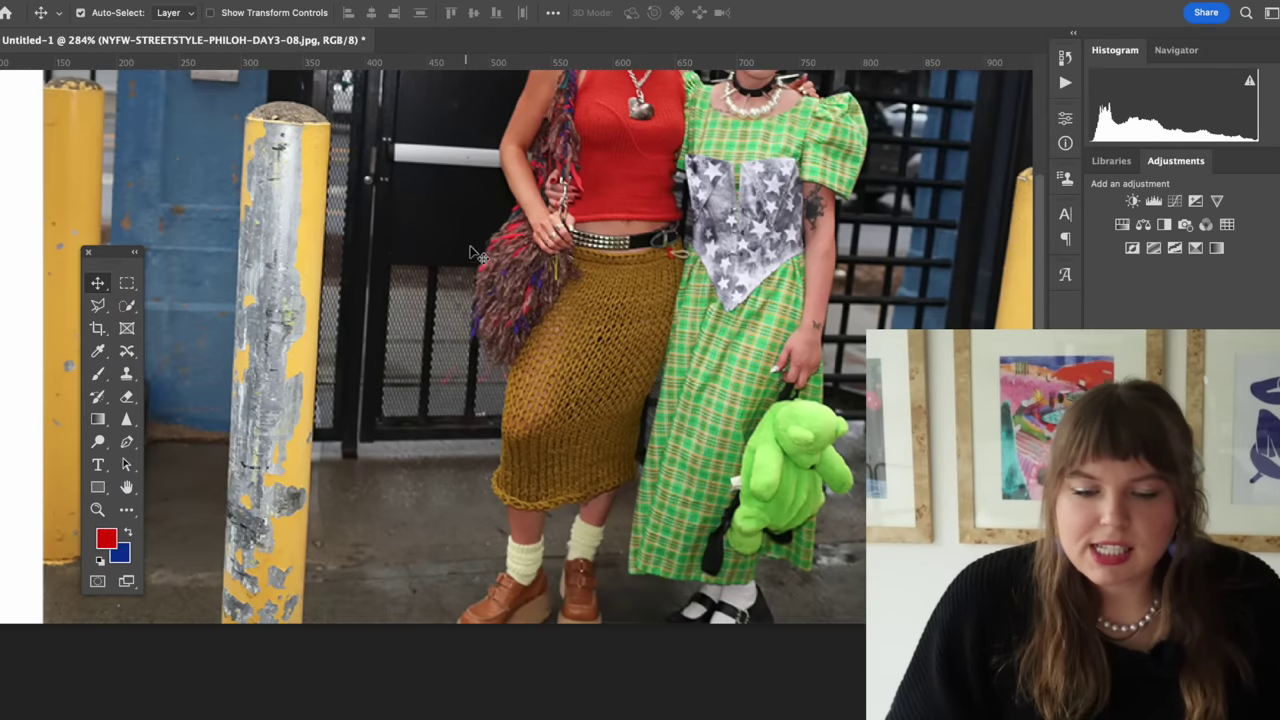
scroll(570, 488, "down", 1)
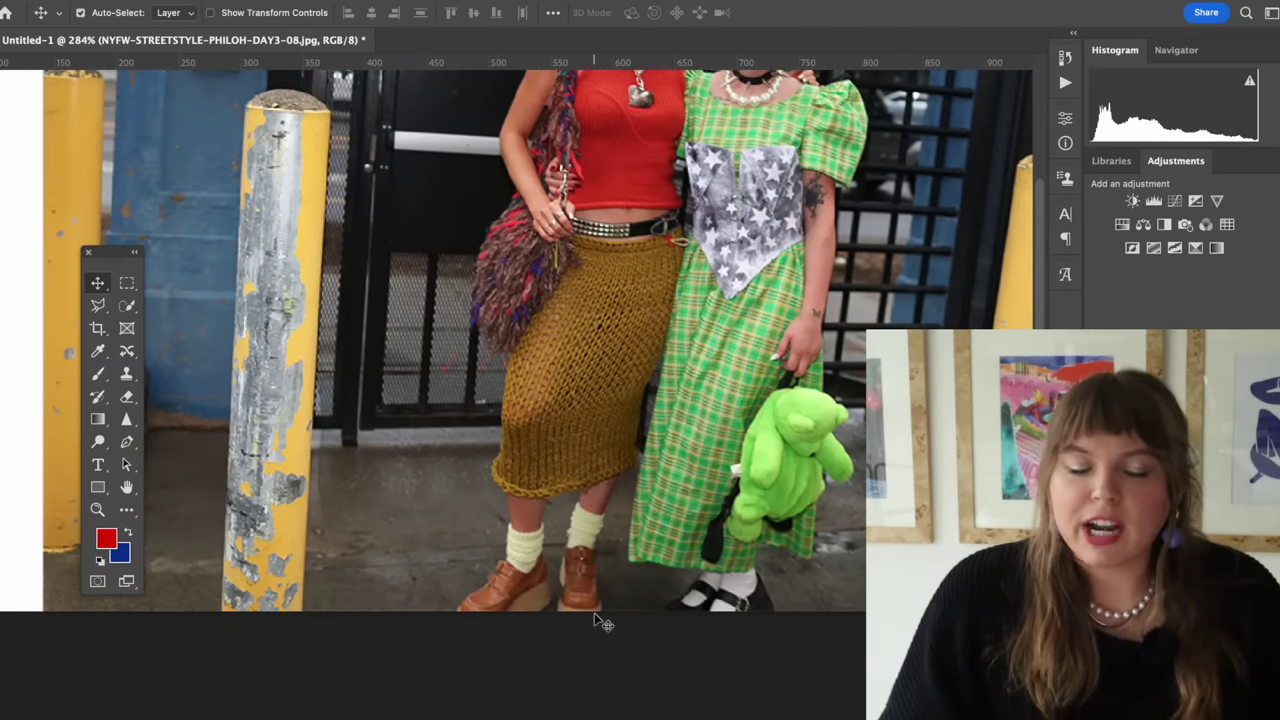
scroll(600, 620, "down", 2)
scroll(595, 617, "up", 3)
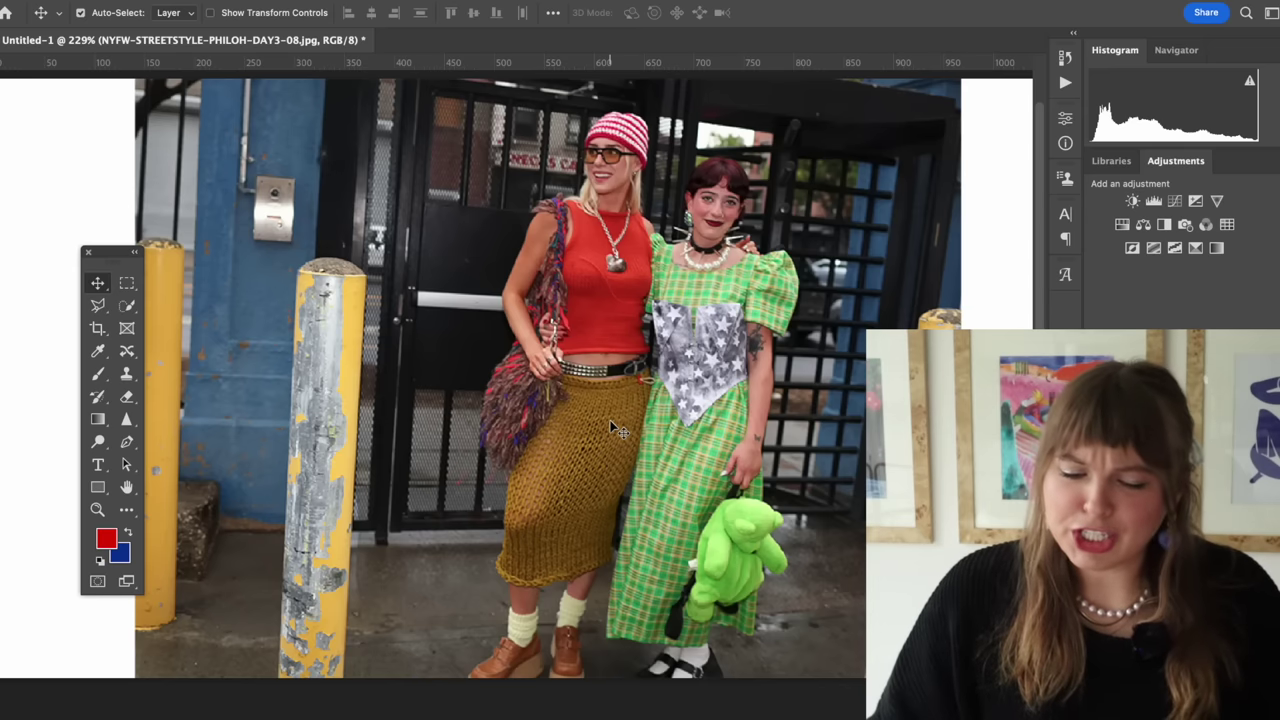
scroll(620, 432, "down", 2)
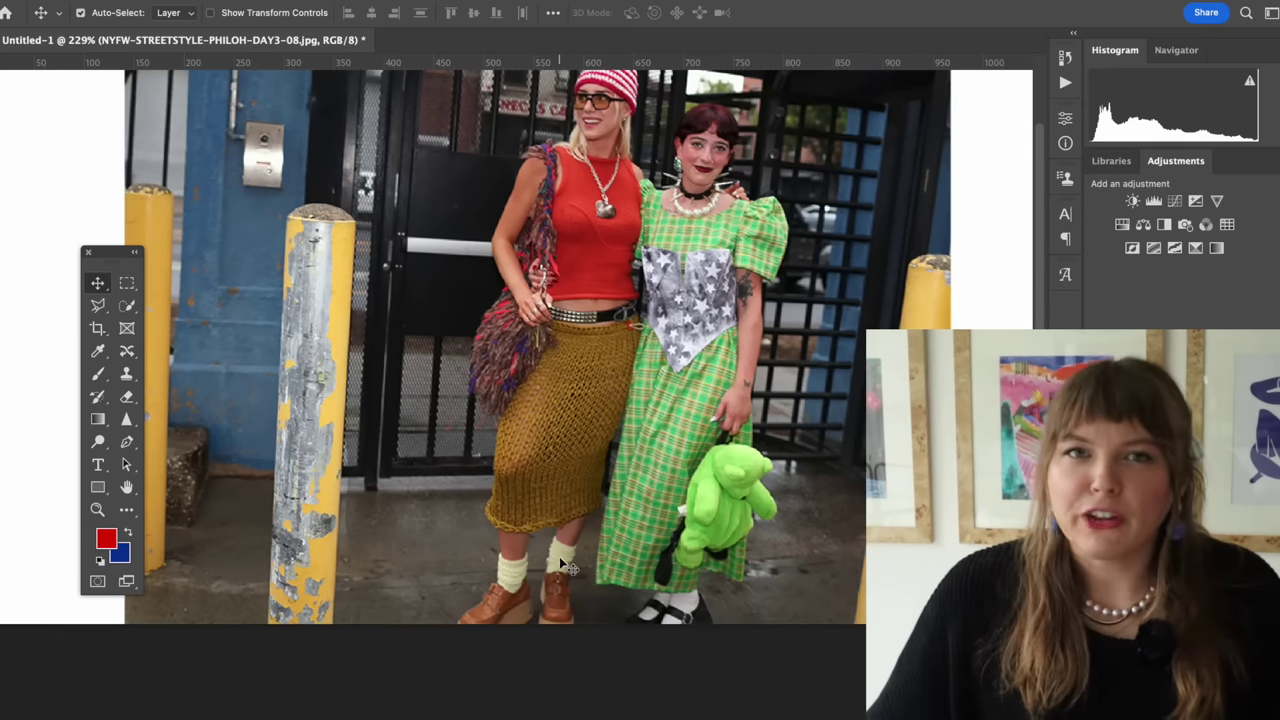
scroll(562, 560, "up", 4)
scroll(562, 563, "down", 5)
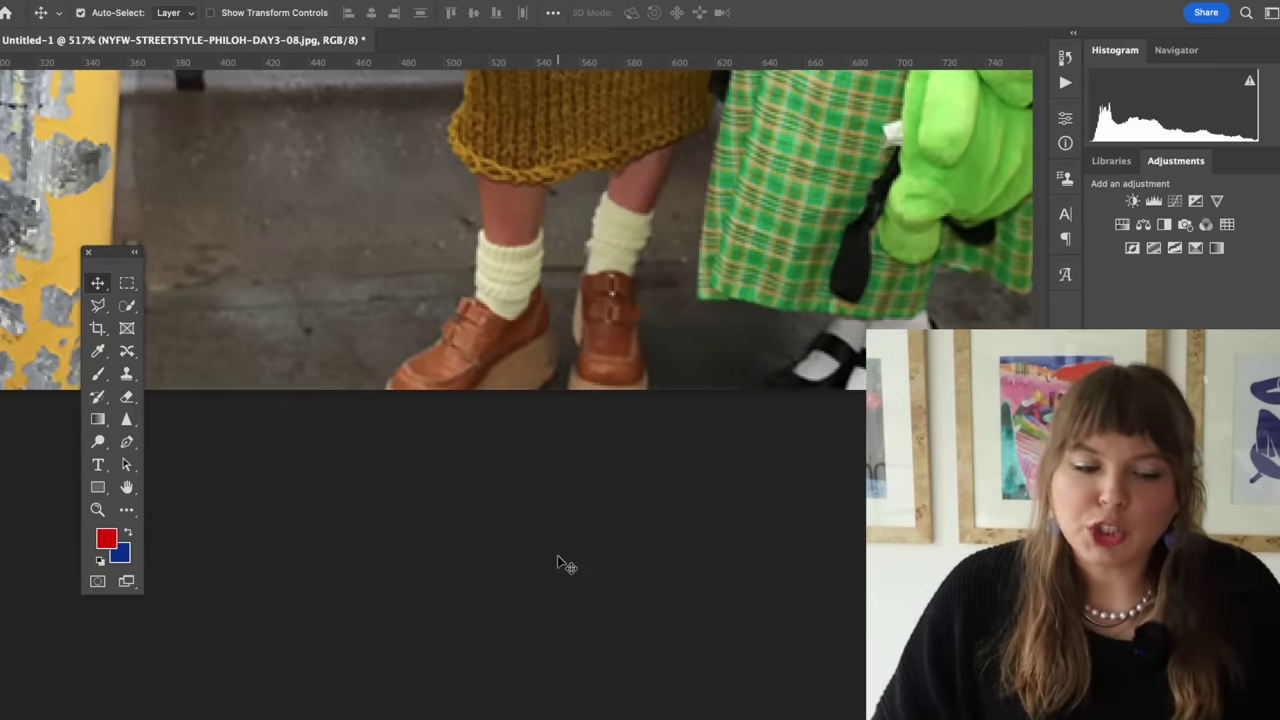
scroll(480, 535, "down", 3)
scroll(480, 535, "up", 2)
scroll(380, 330, "down", 2)
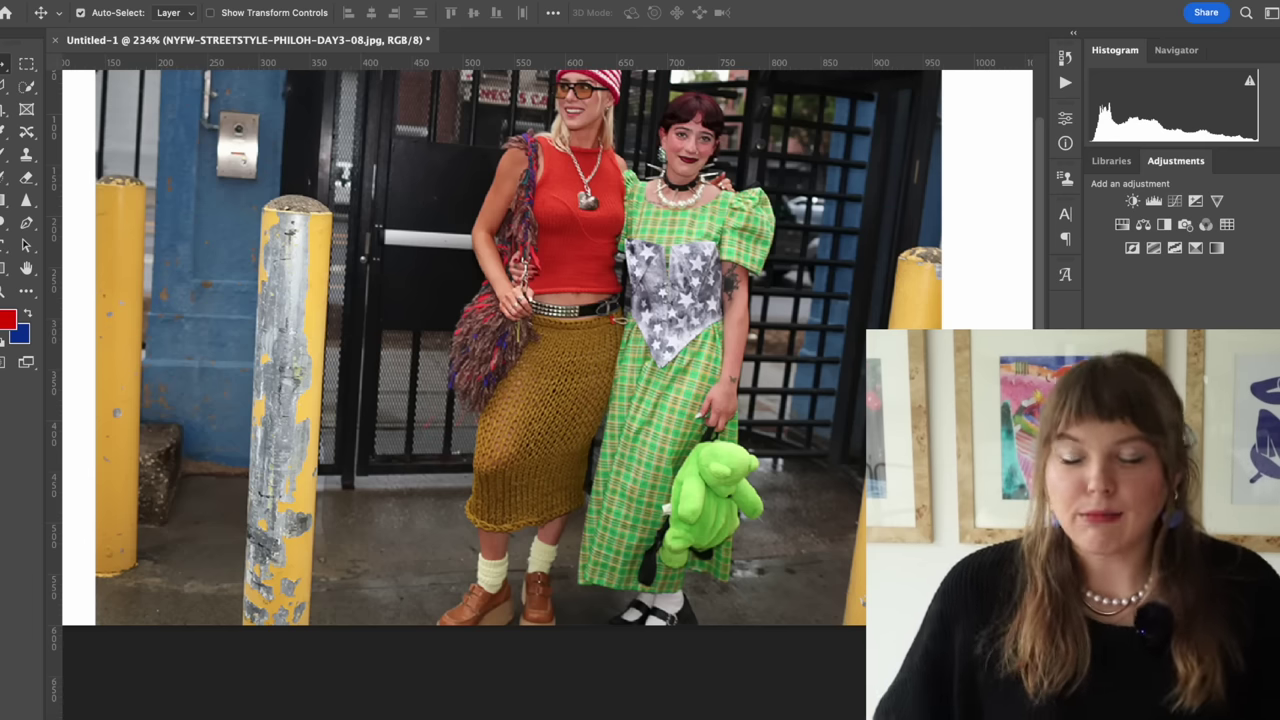
Step: Replace the two-women photo on the canvas with the green umbrella and yellow boots photo, and inspect that outfit
key("BackSpace")
key("ctrl+z")
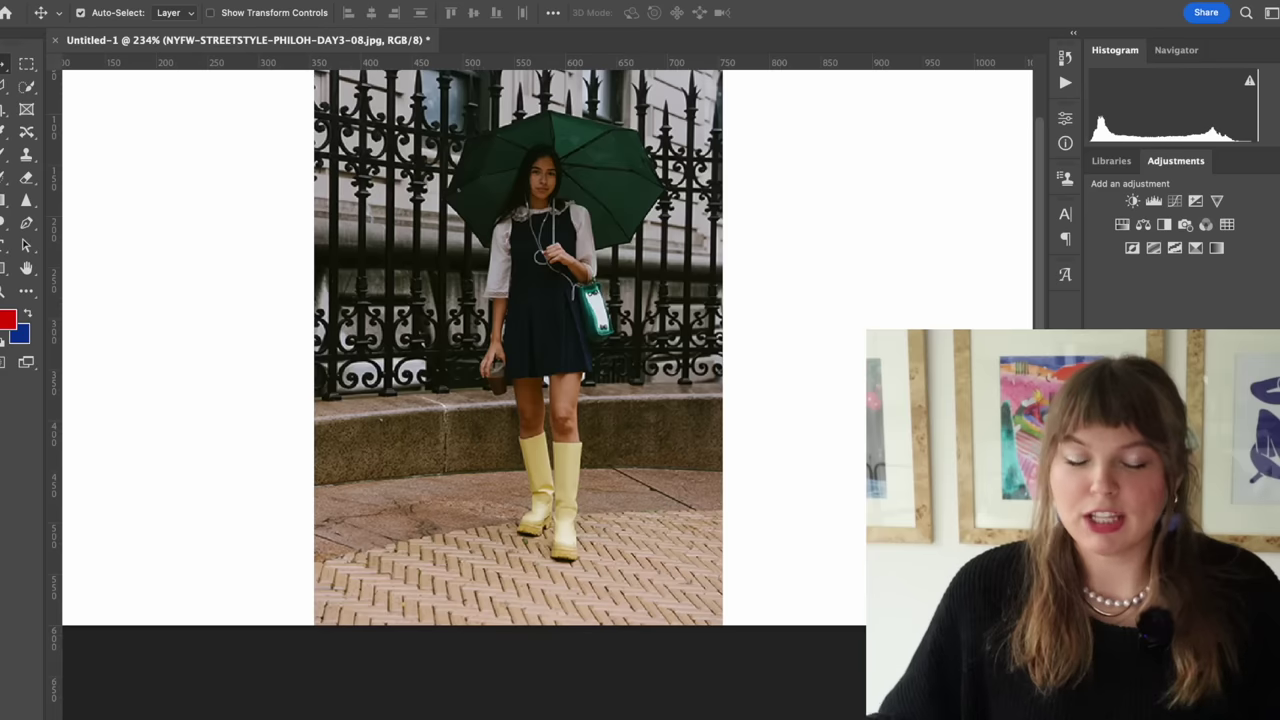
scroll(769, 421, "up", 3)
scroll(770, 425, "down", 3)
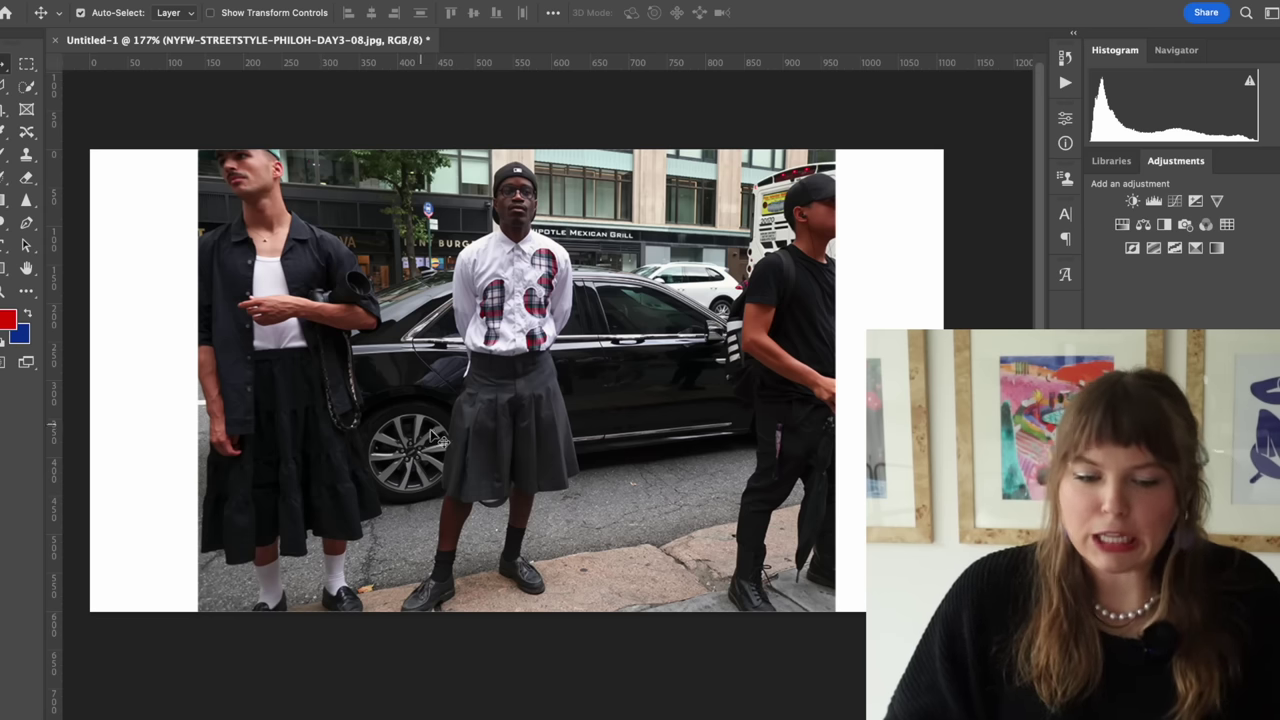
Step: Examine the outfit in front of the black car, from the lace-up shoes and grey pleated skirt up to the plaid-patched white shirt
scroll(455, 452, "up", 5)
scroll(455, 452, "up", 1)
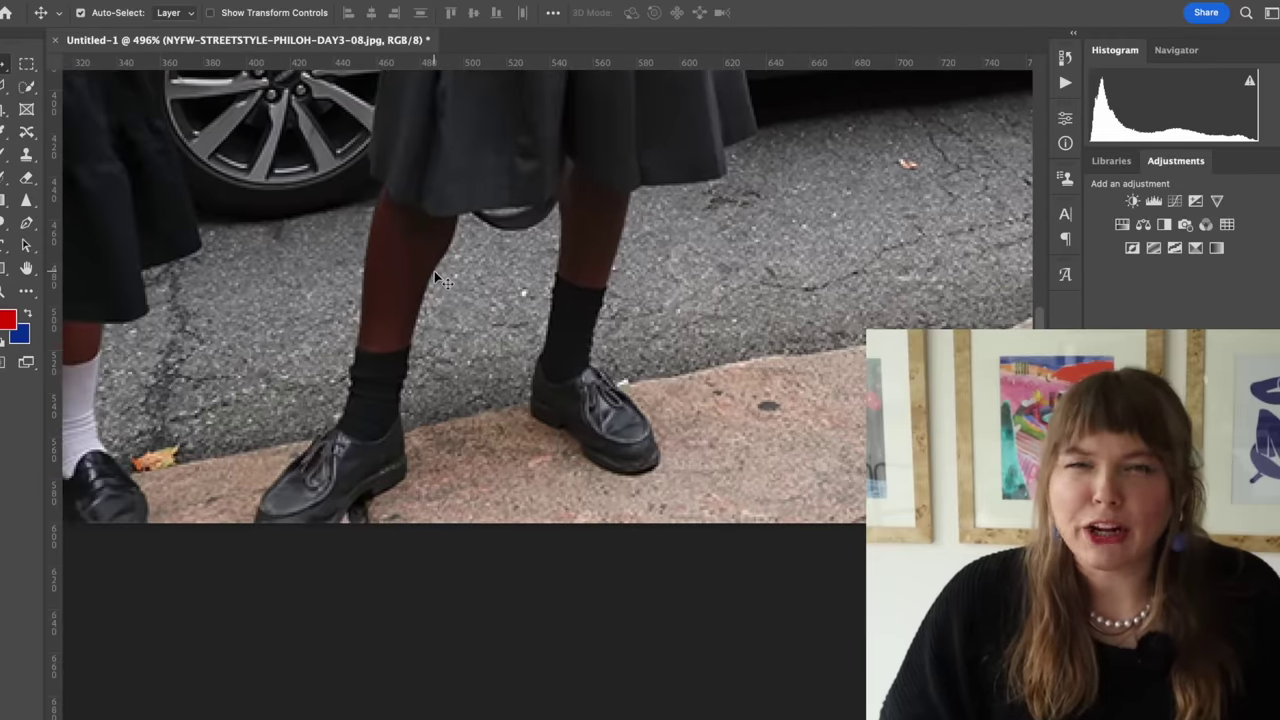
scroll(468, 384, "down", 2)
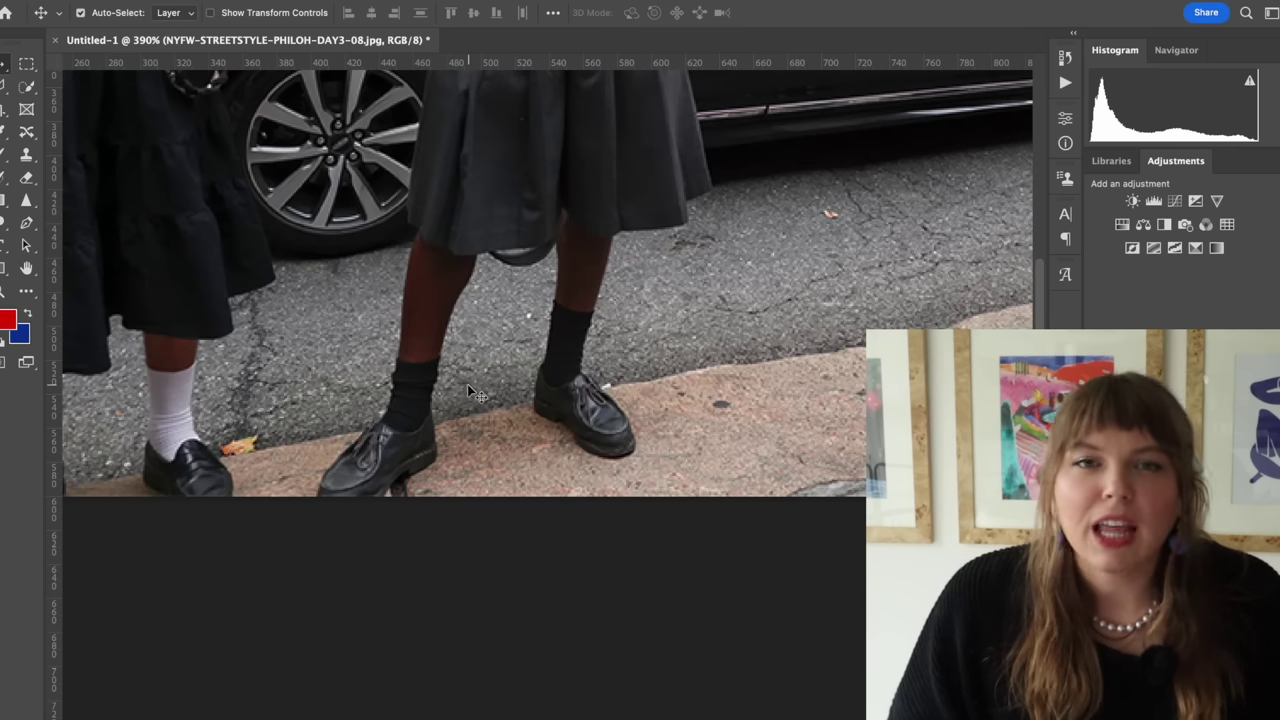
scroll(468, 386, "down", 2)
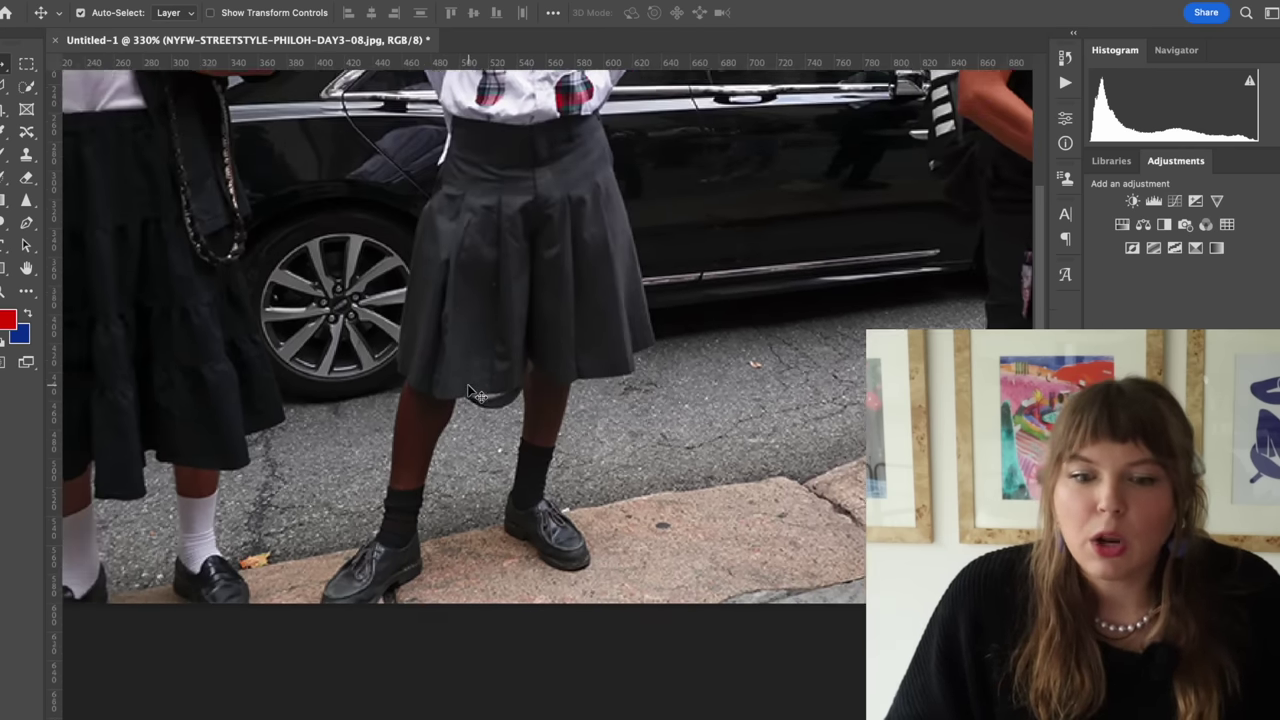
scroll(471, 392, "down", 1)
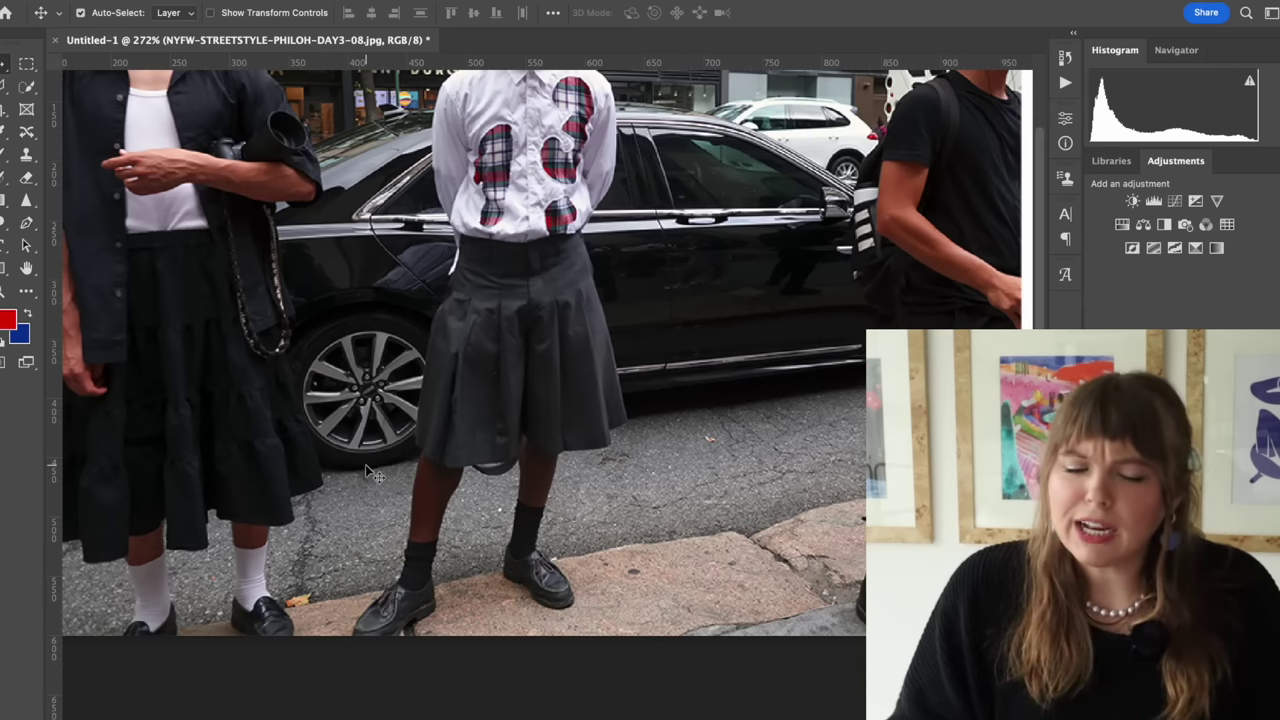
scroll(398, 255, "up", 3)
scroll(400, 256, "down", 1)
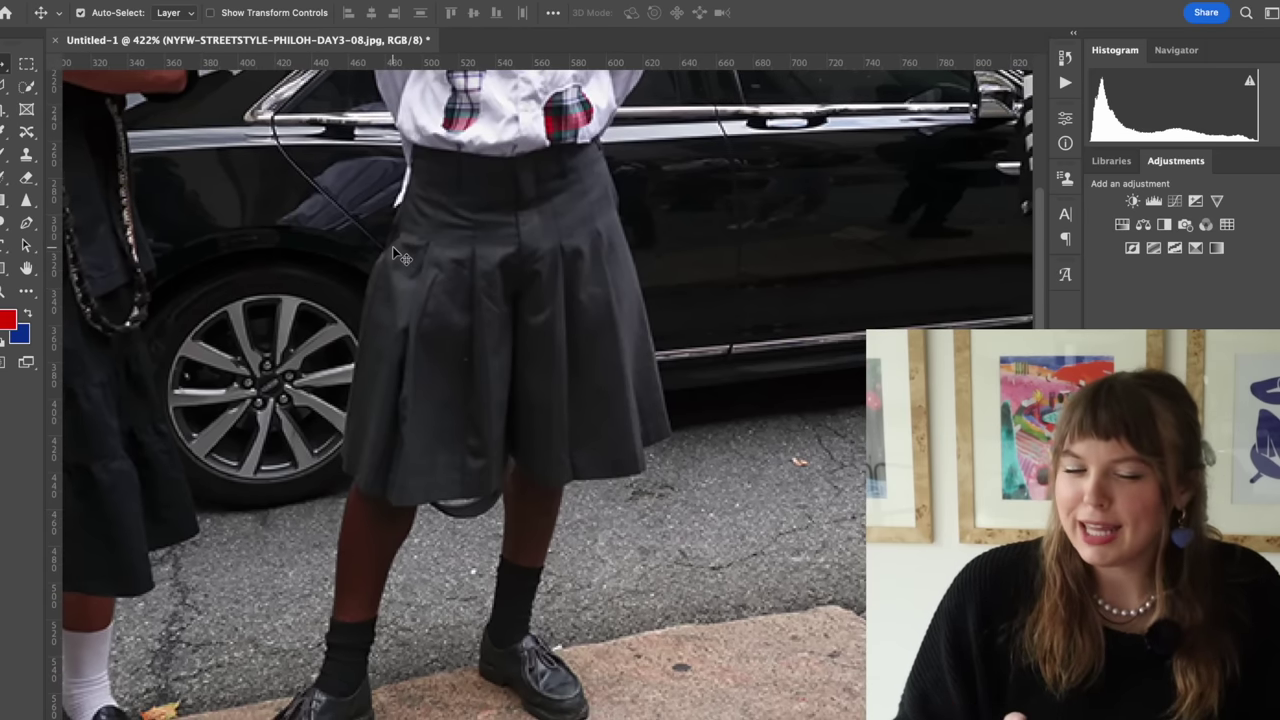
scroll(400, 256, "down", 3)
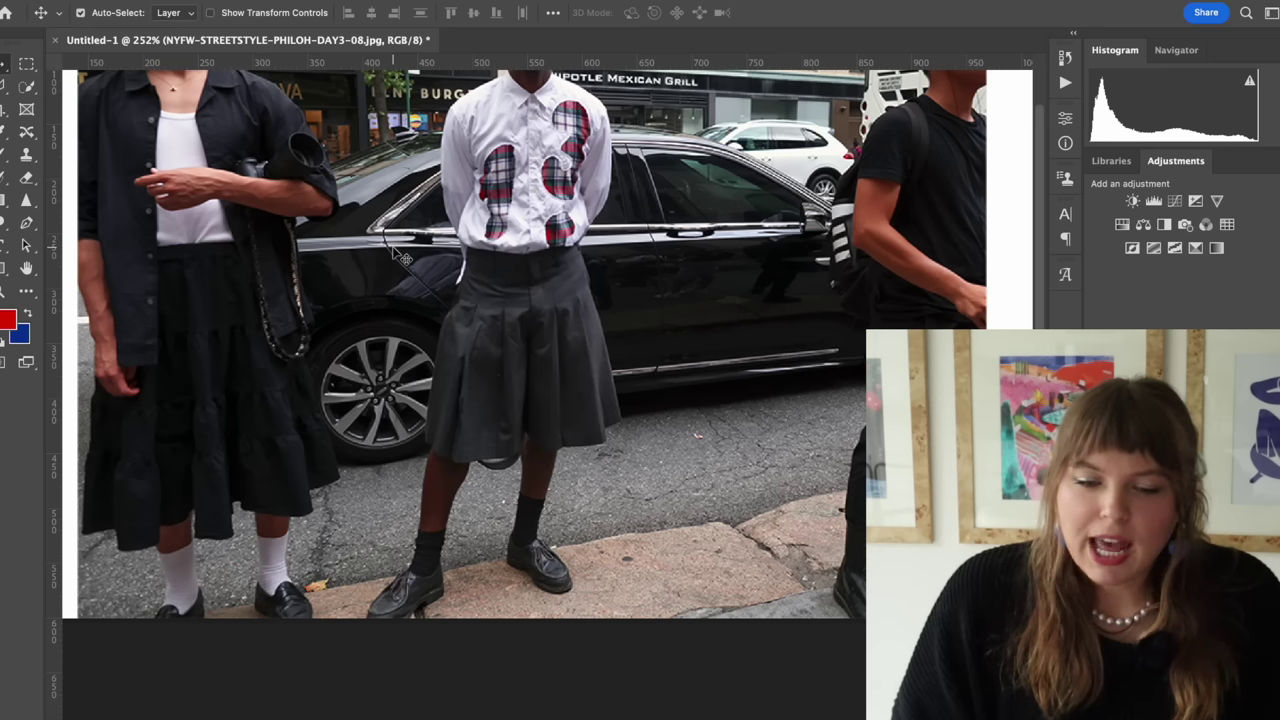
left_click_drag(604, 58, 575, 240)
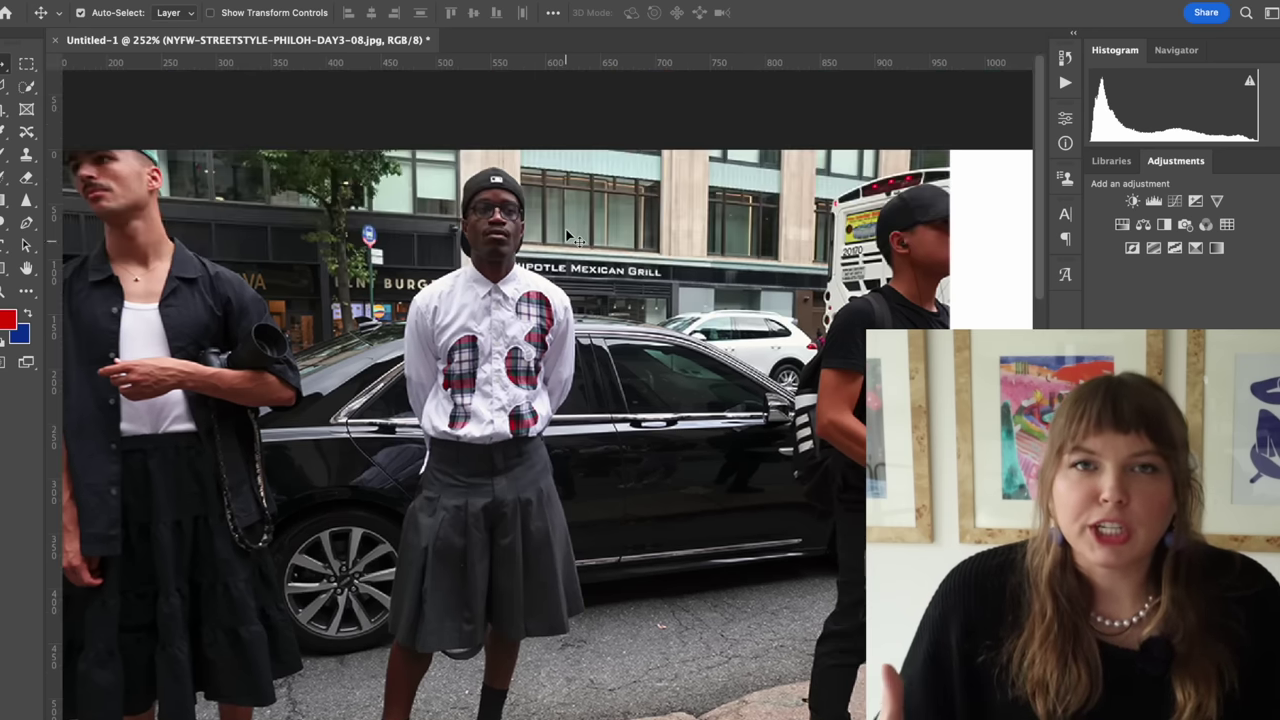
scroll(570, 238, "down", 2)
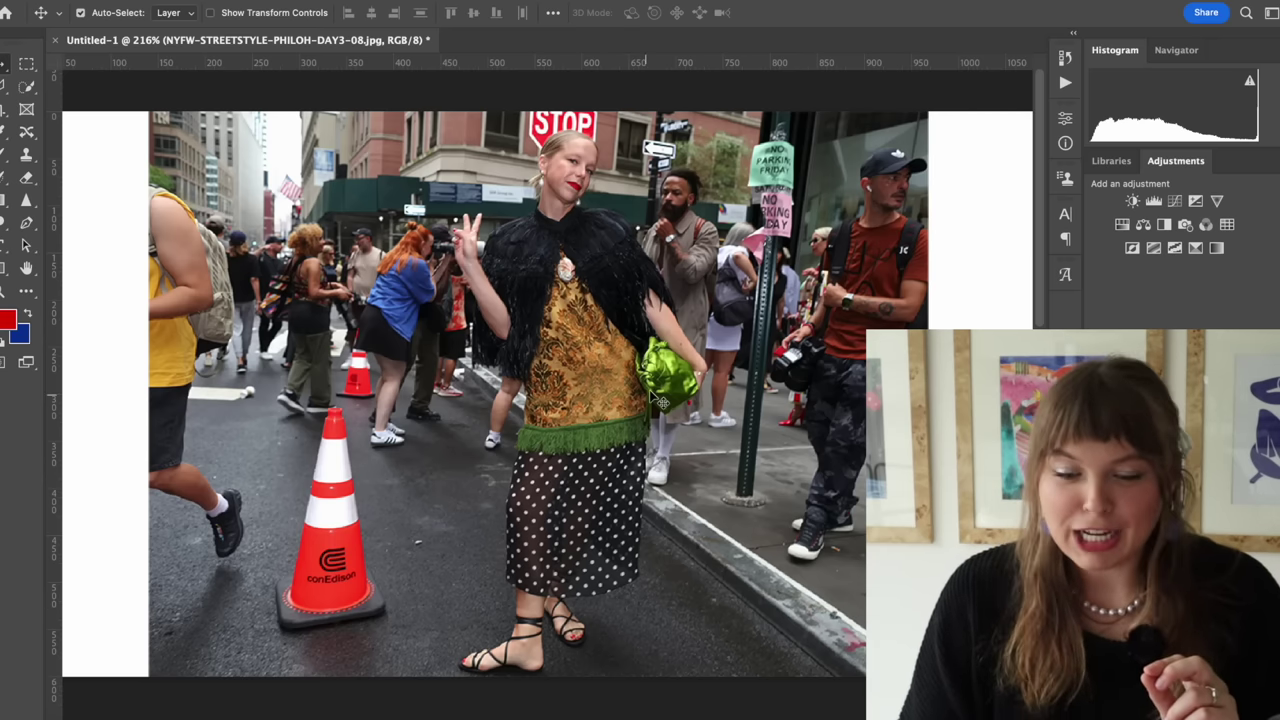
Step: Compare the feathered cape and polka-dot skirt look with the side-by-side photos of black blazer outfits
scroll(703, 423, "up", 3)
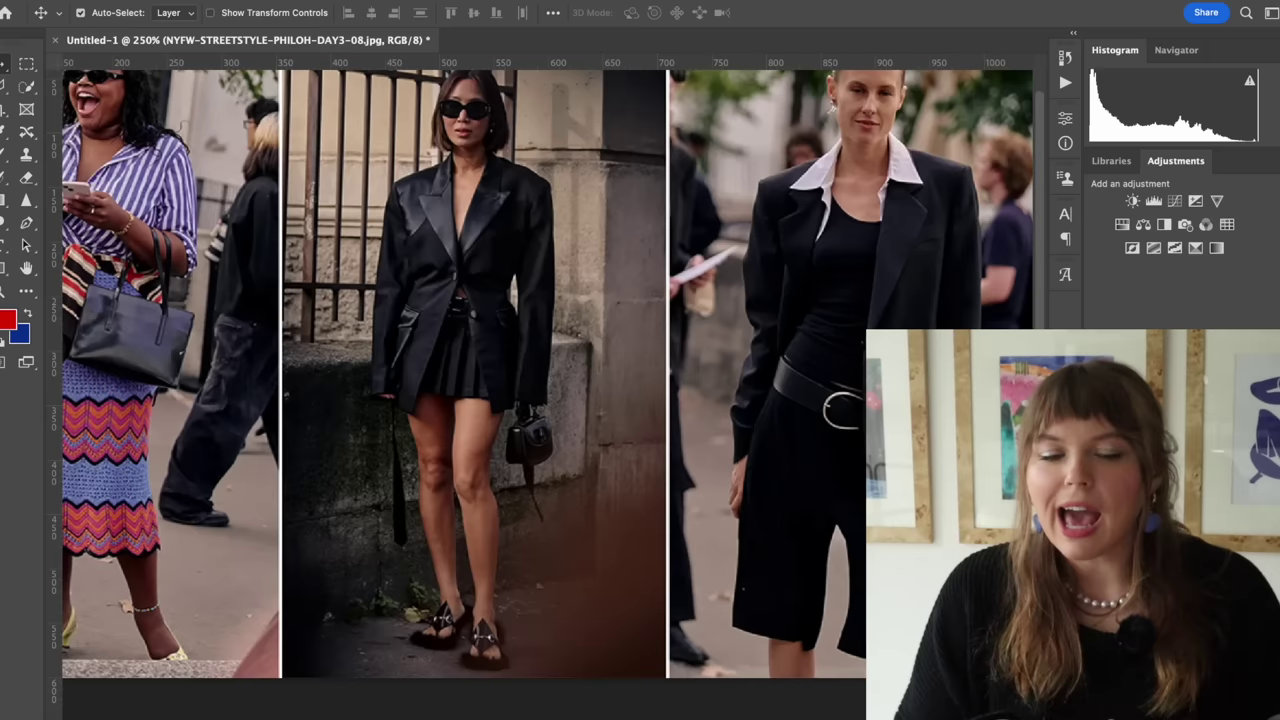
scroll(556, 370, "down", 3)
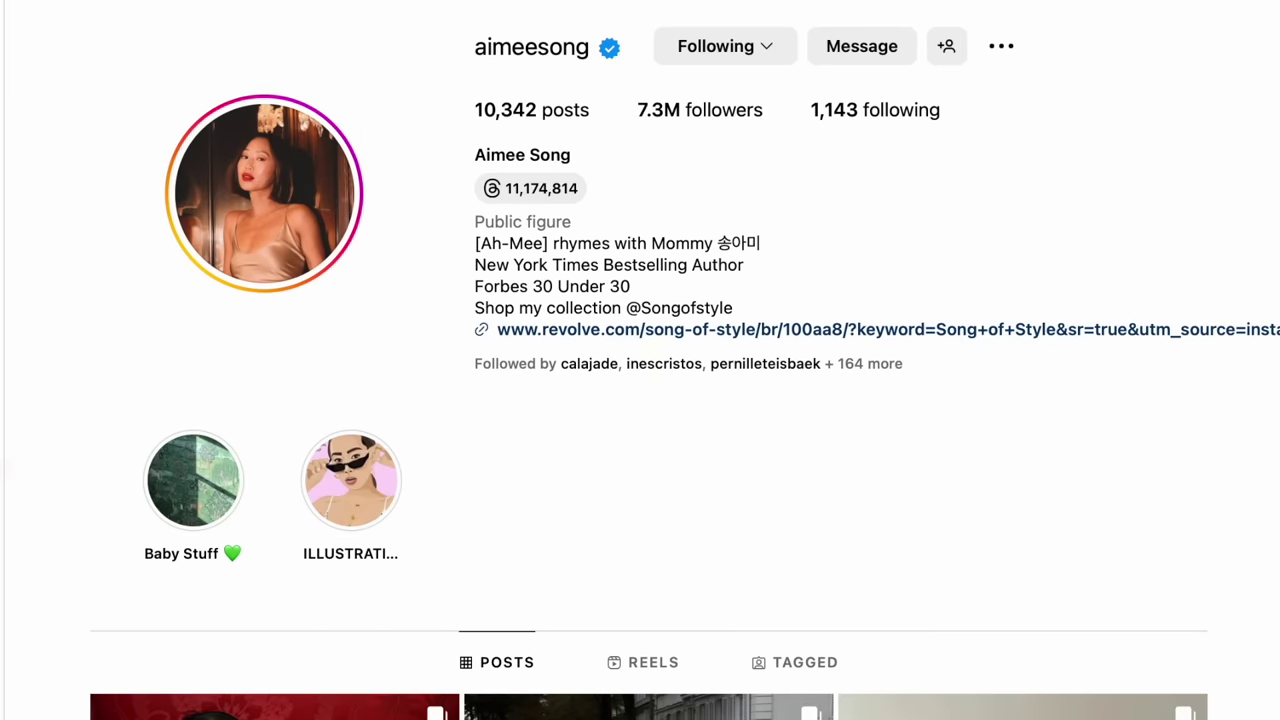
Step: Browse the outfit posts on Aimee Song's Instagram profile
scroll(640, 400, "down", 4)
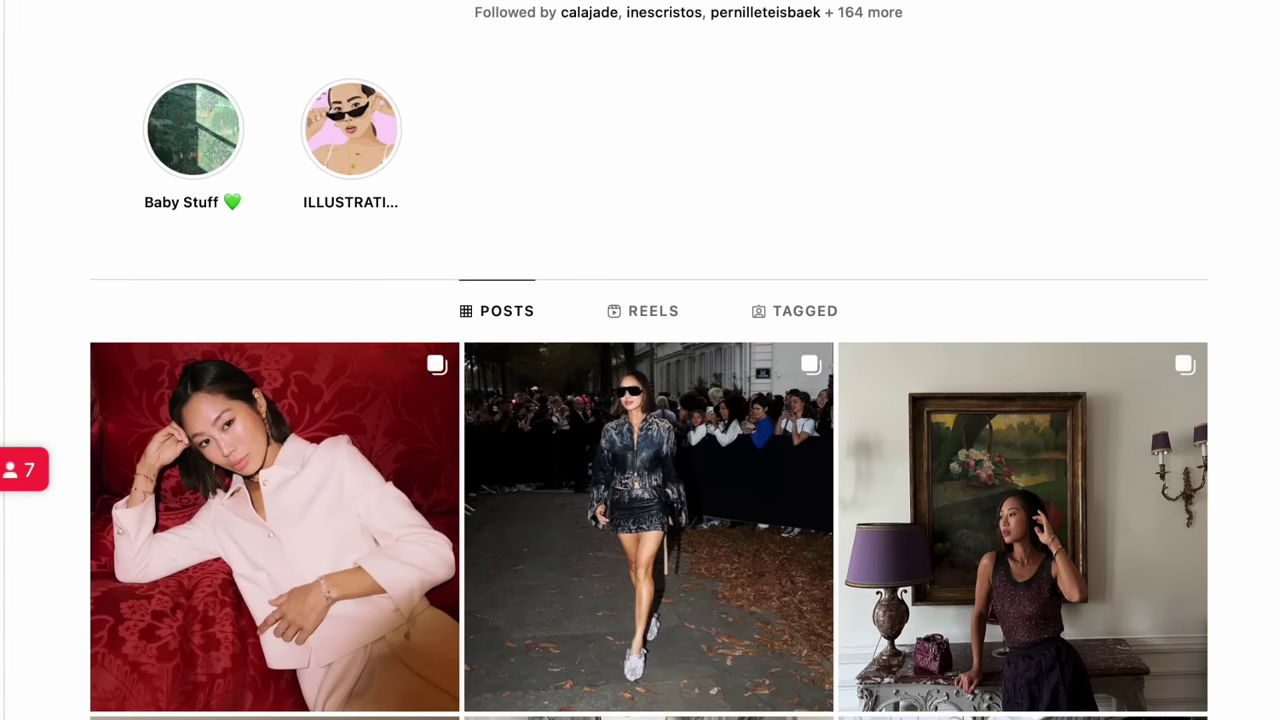
scroll(640, 400, "down", 5)
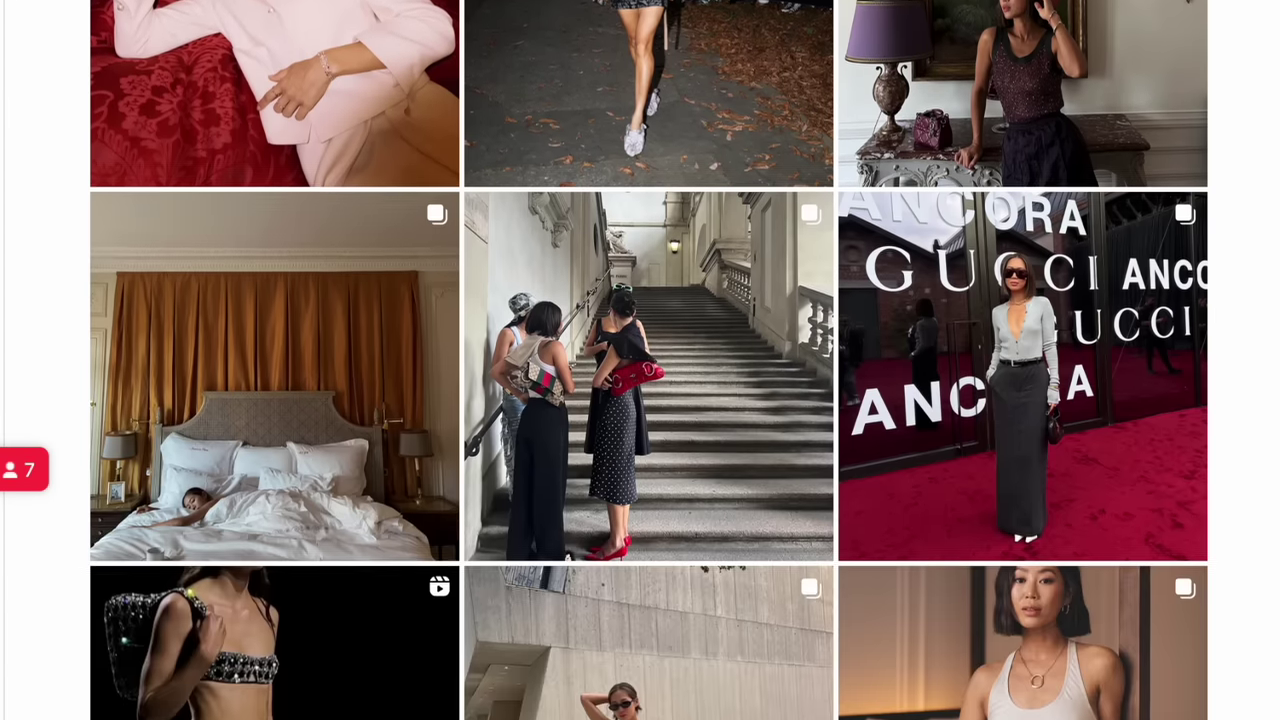
Step: Examine the striped shirt and zigzag knit skirt outfit on the Photoshop canvas, from the sunglasses down to the yellow heels
scroll(640, 400, "down", 1)
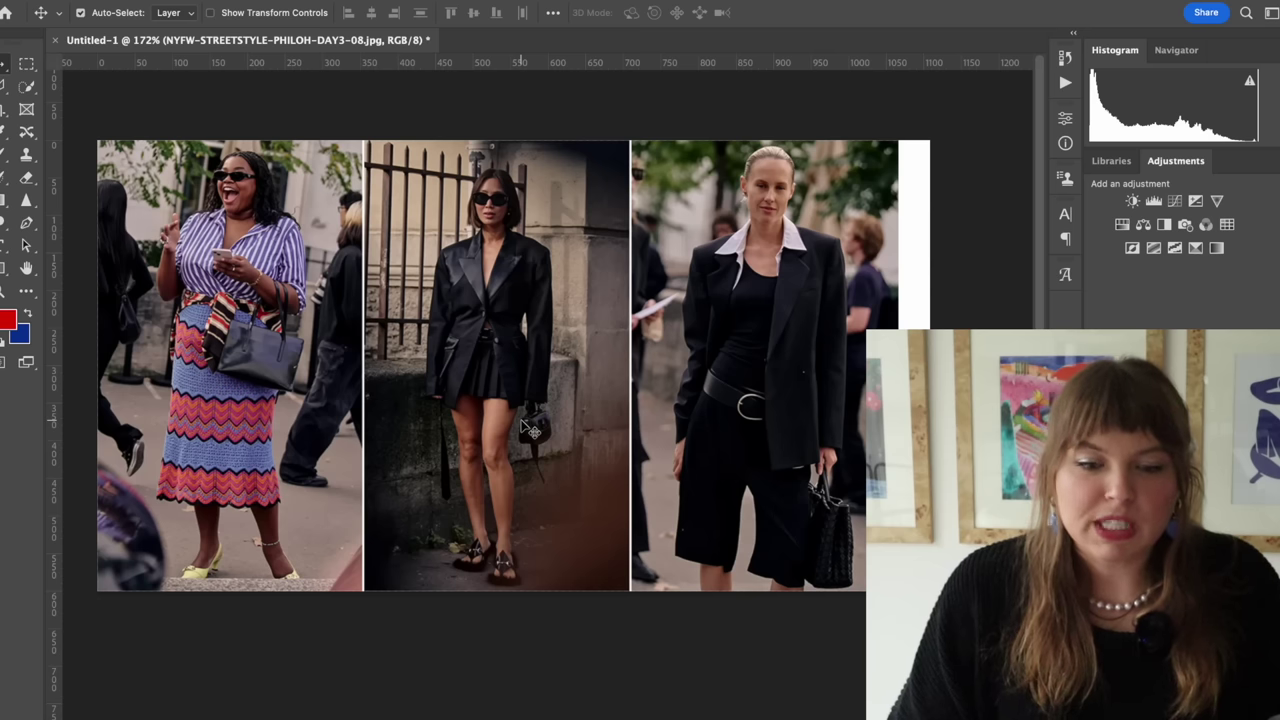
scroll(390, 362, "up", 4)
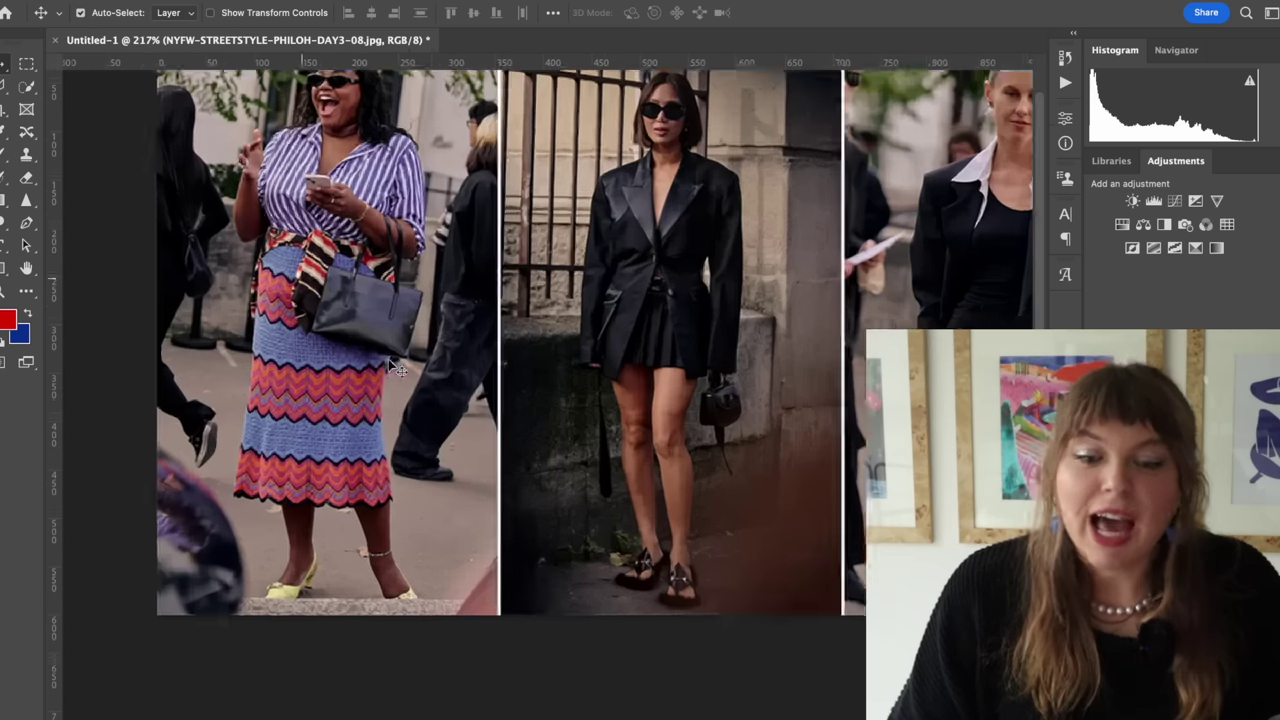
scroll(387, 359, "up", 3)
scroll(387, 359, "up", 1)
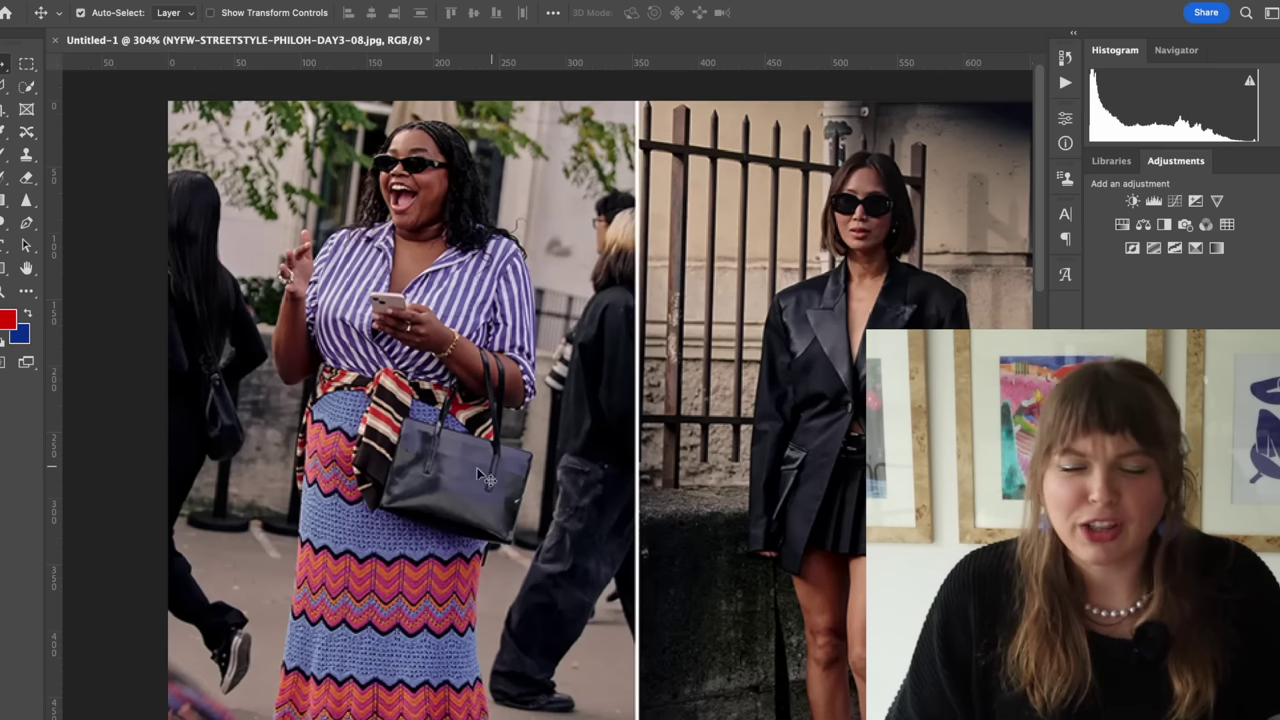
scroll(437, 474, "down", 5)
scroll(437, 474, "up", 3)
scroll(437, 474, "up", 4)
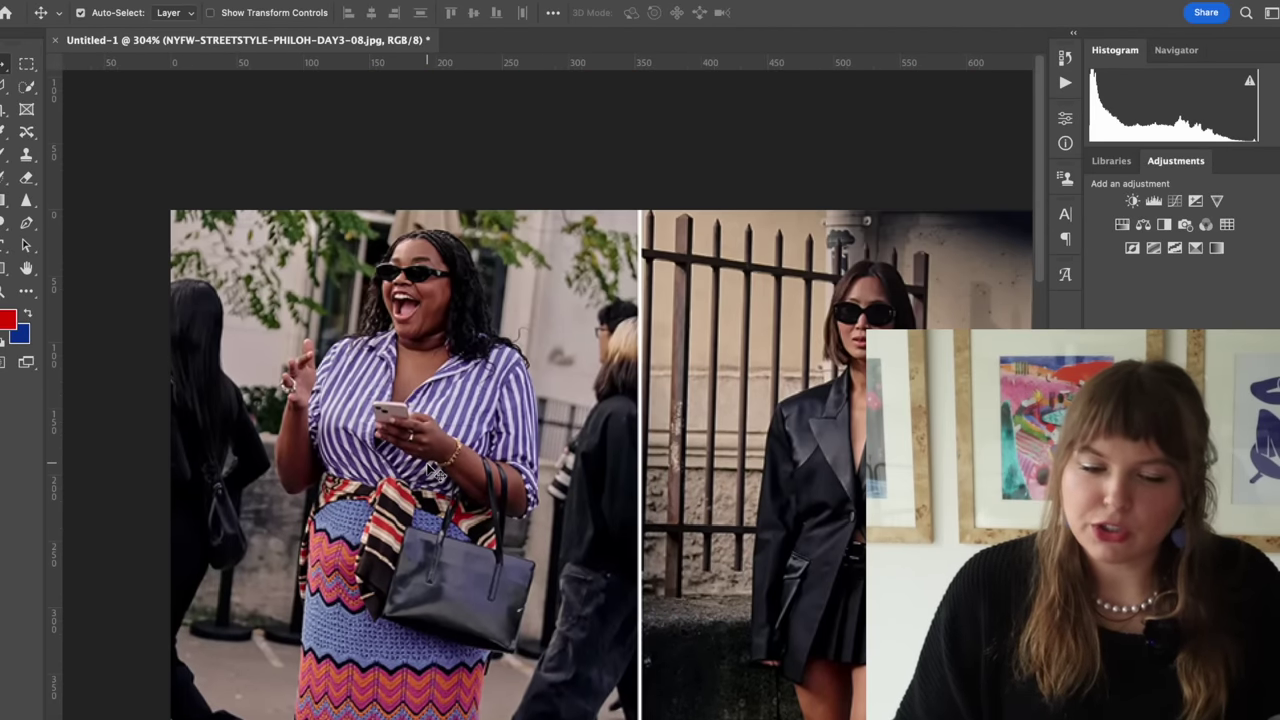
scroll(437, 474, "down", 7)
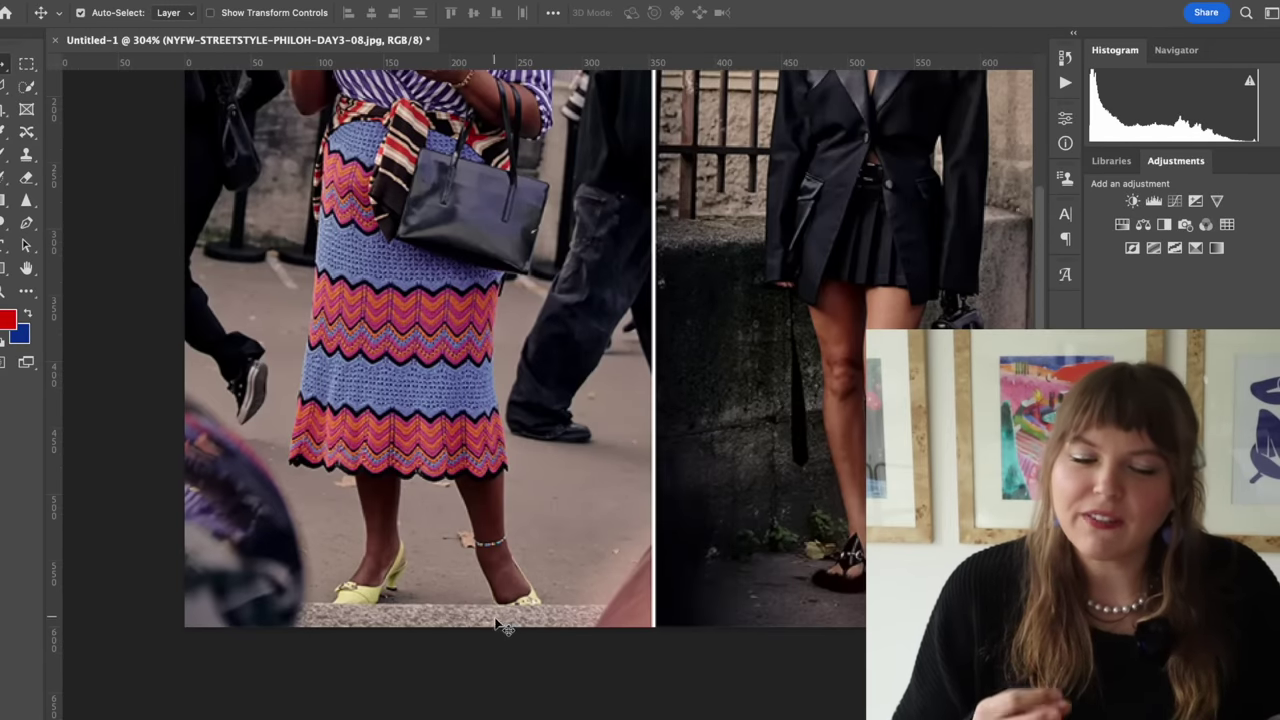
scroll(400, 606, "down", 5)
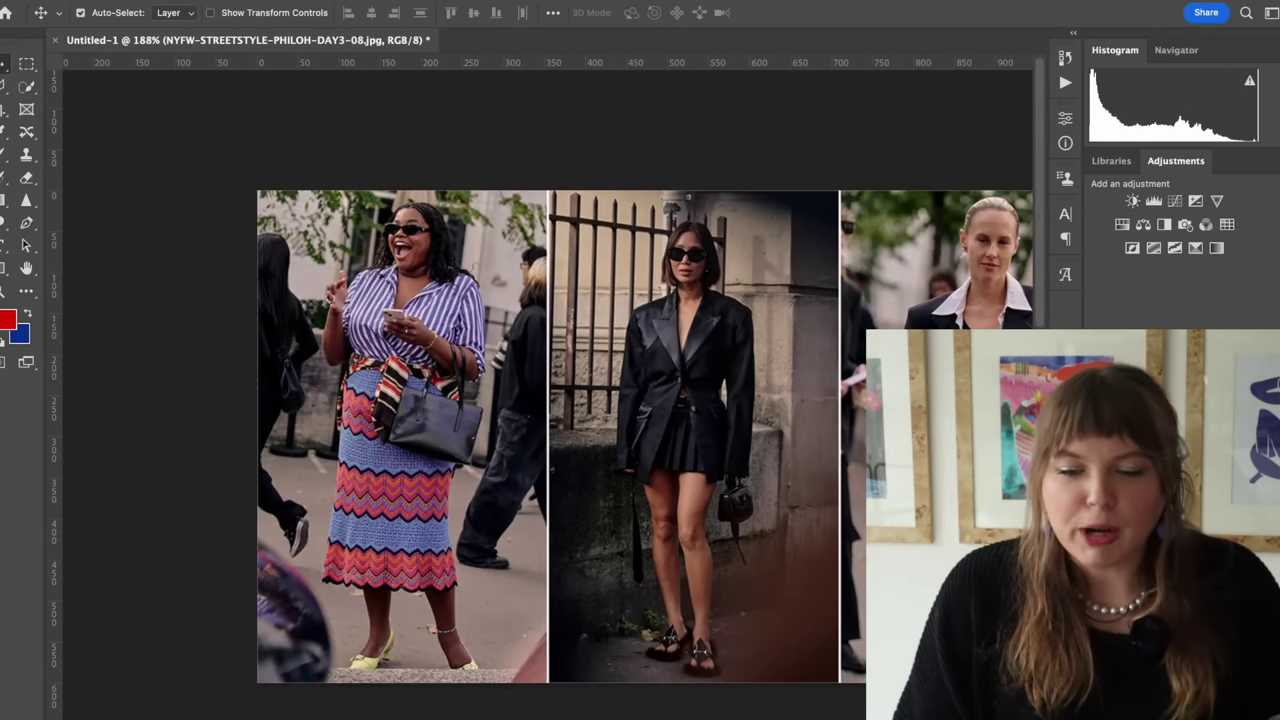
scroll(431, 352, "down", 3)
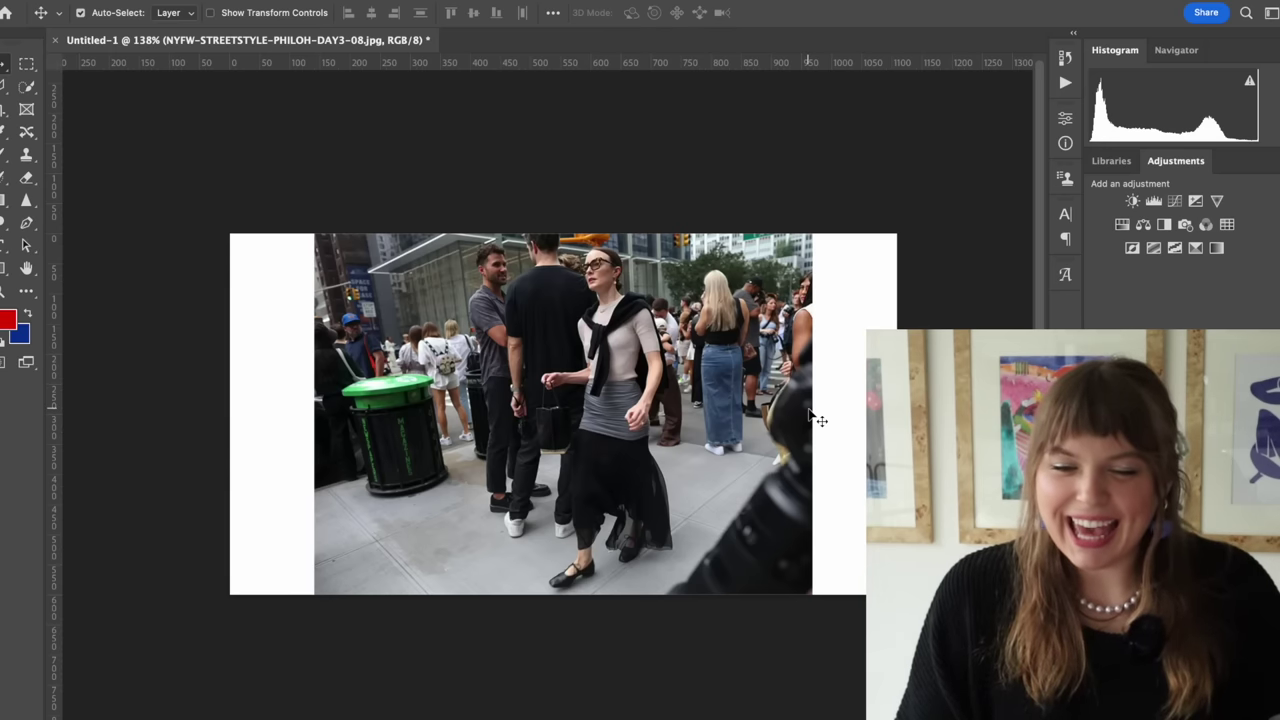
Step: Examine the sheer black skirt look in the street crowd and the three women's outfits beside the black wall
scroll(812, 418, "up", 5)
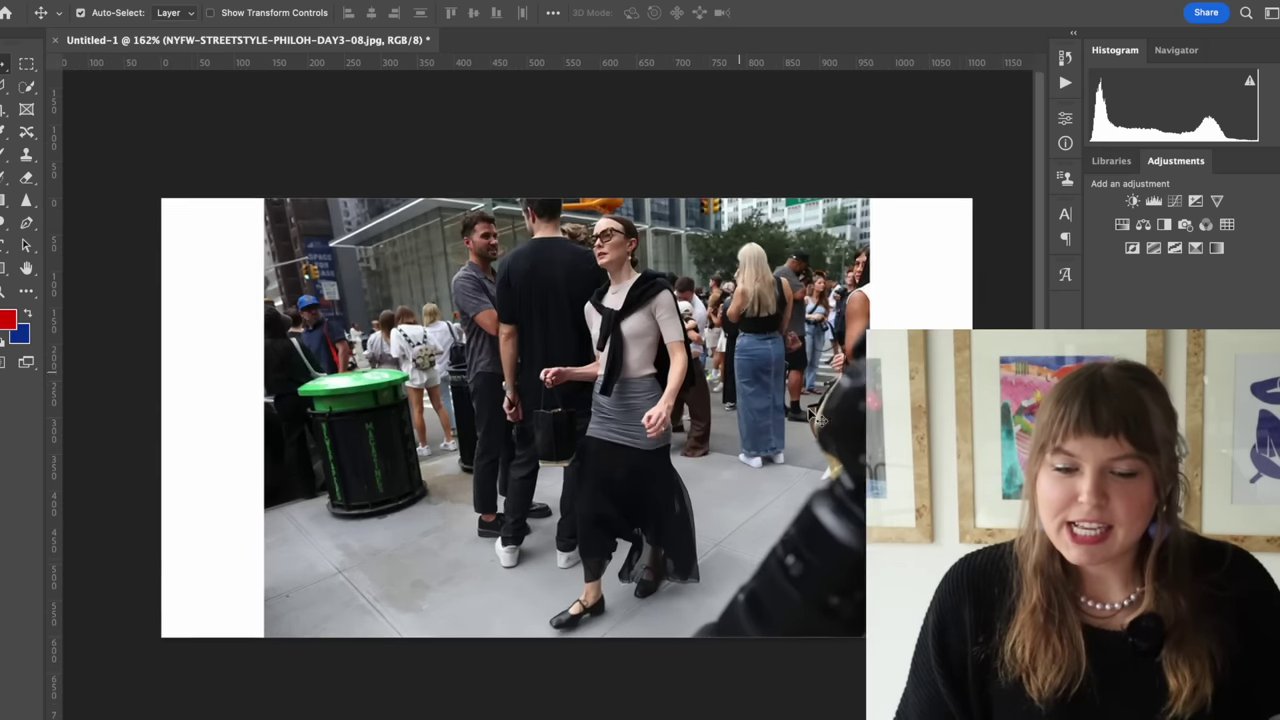
scroll(812, 418, "down", 3)
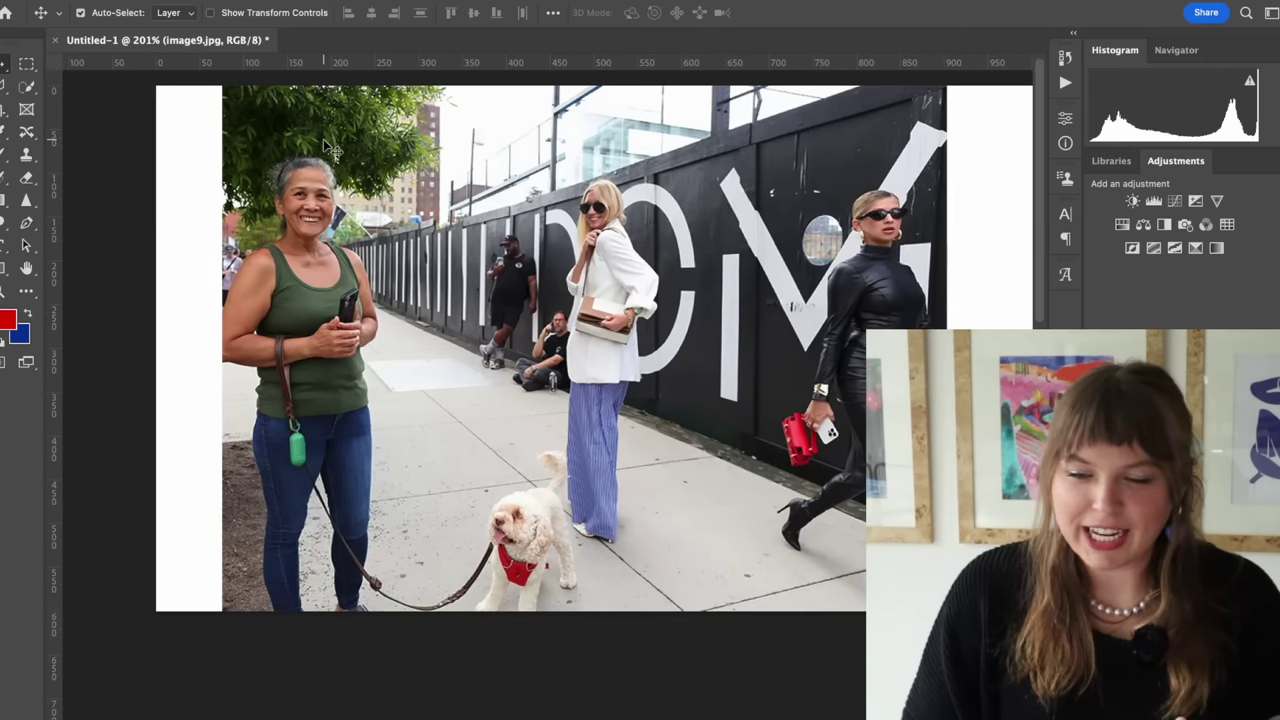
key("super+equal")
key("super+minus")
key("super+minus")
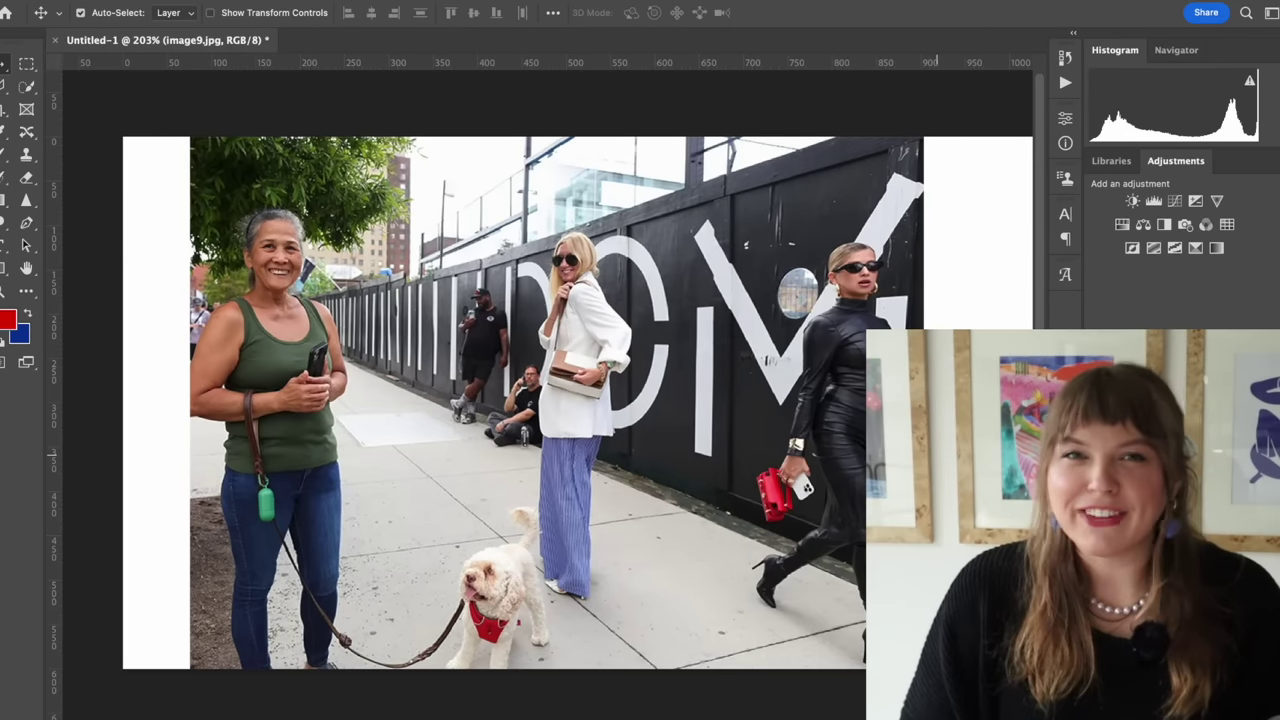
key("super+equal")
key("super+equal")
key("super+equal")
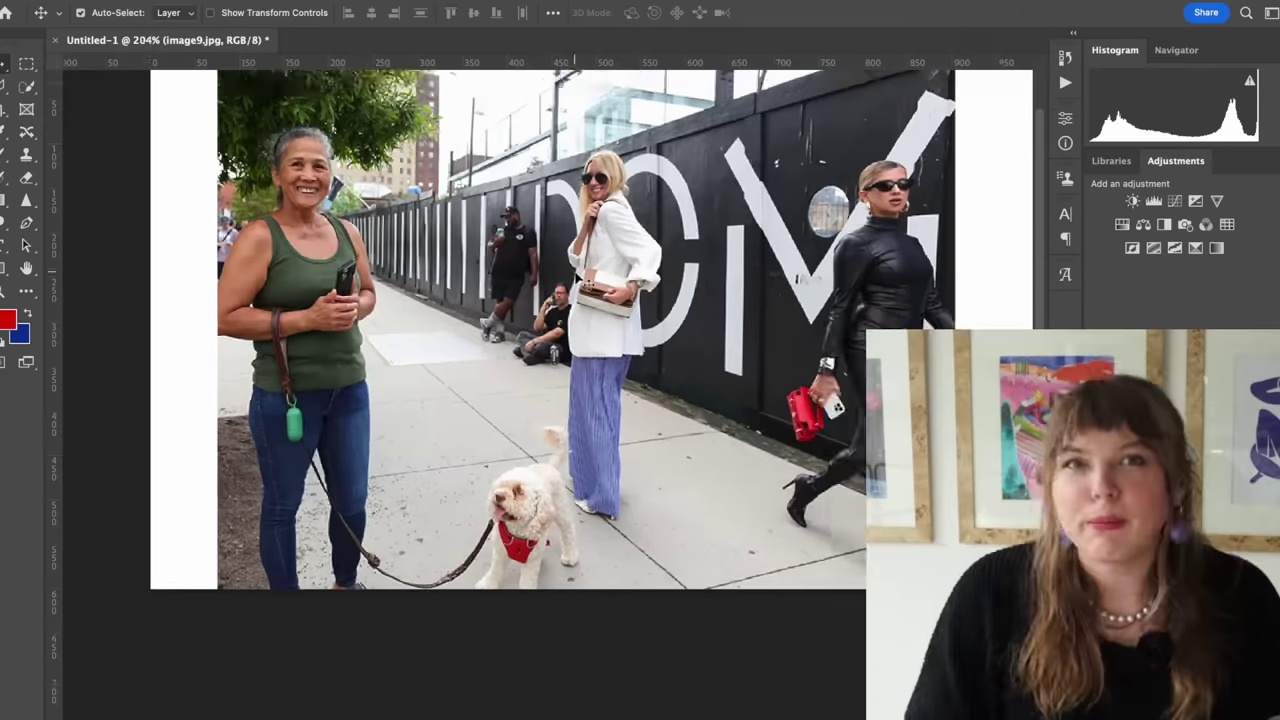
scroll(527, 452, "right", 1)
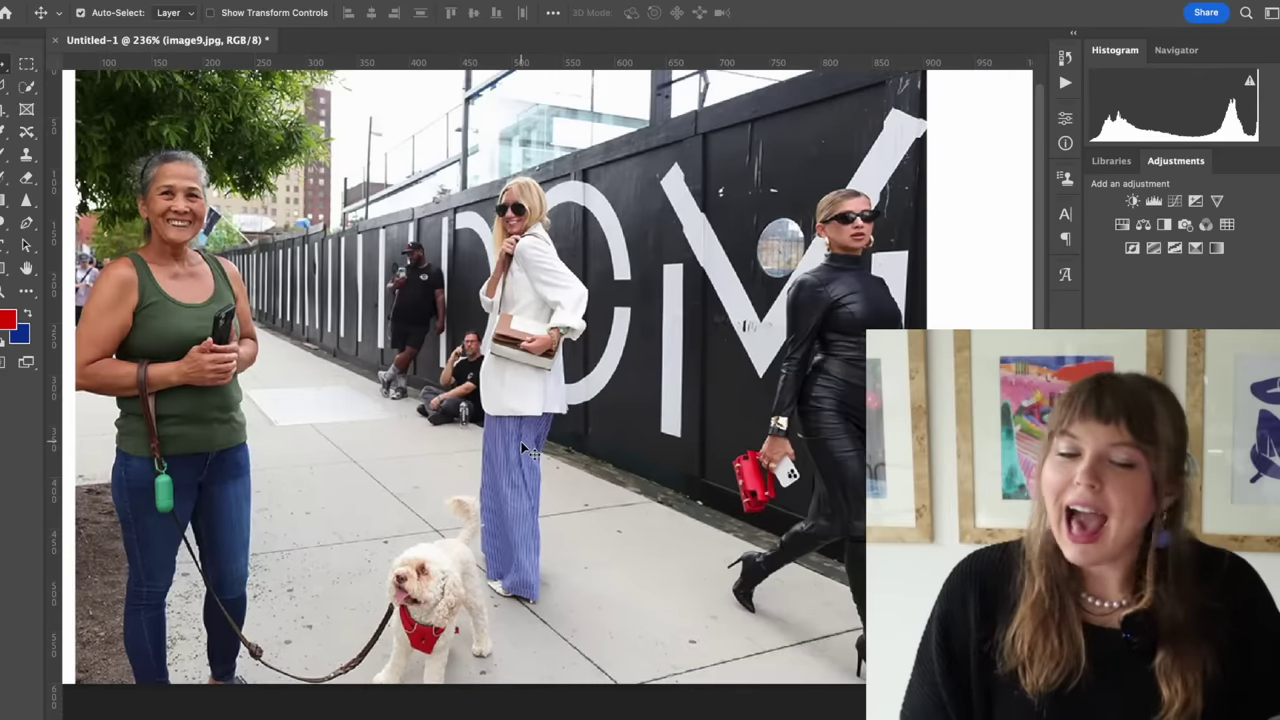
scroll(527, 452, "up", 5)
scroll(527, 452, "down", 4)
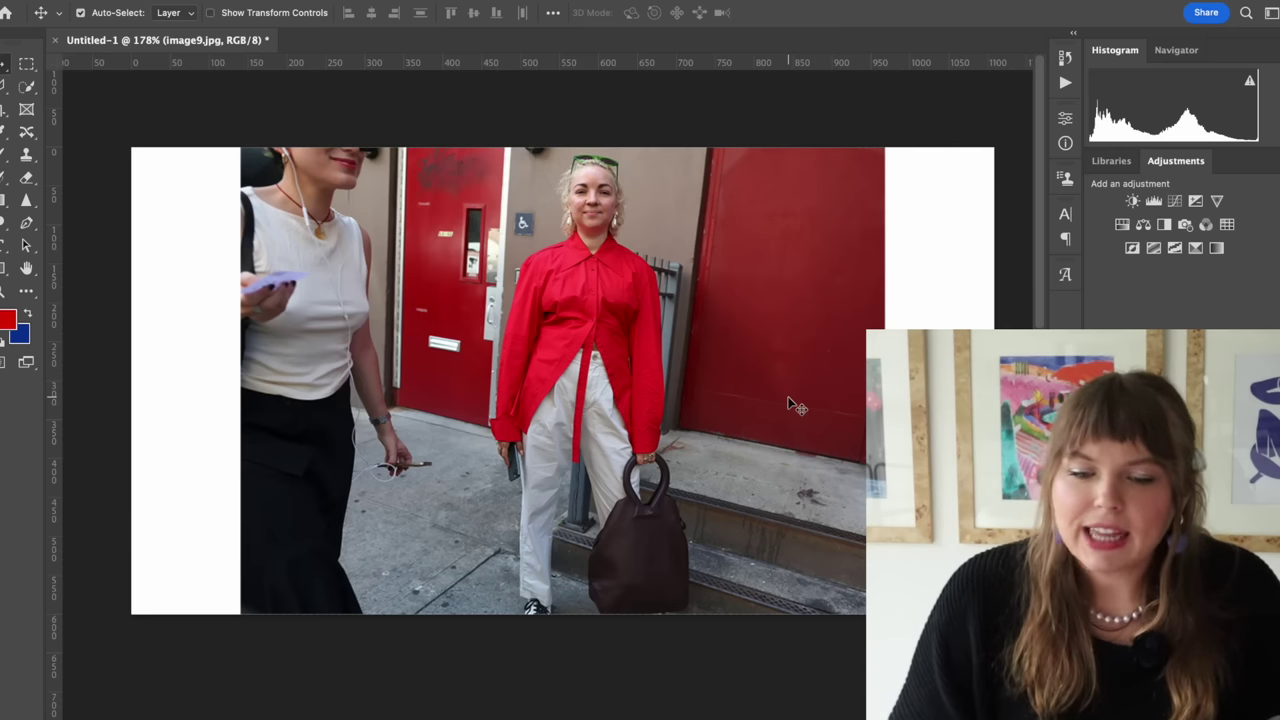
Step: Inspect the red shirt and white trousers outfit, and remove that photo from the canvas
scroll(790, 403, "up", 2)
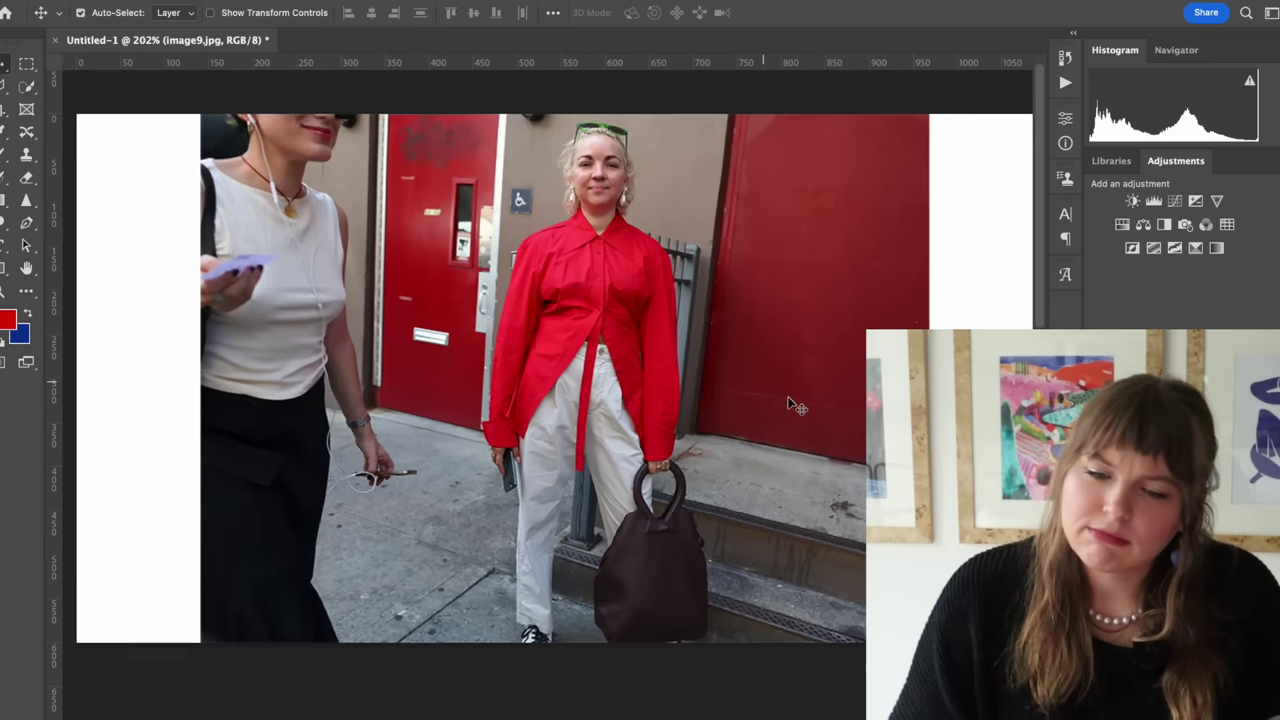
scroll(667, 291, "up", 2)
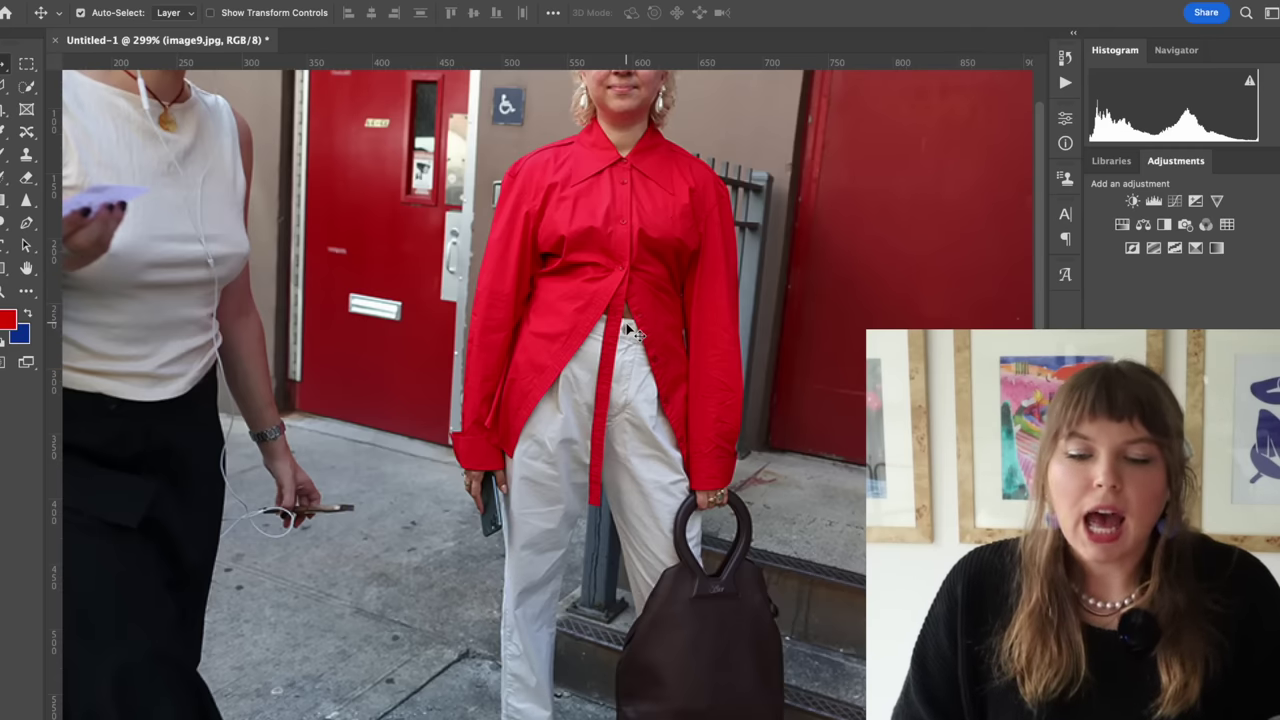
scroll(630, 330, "down", 4)
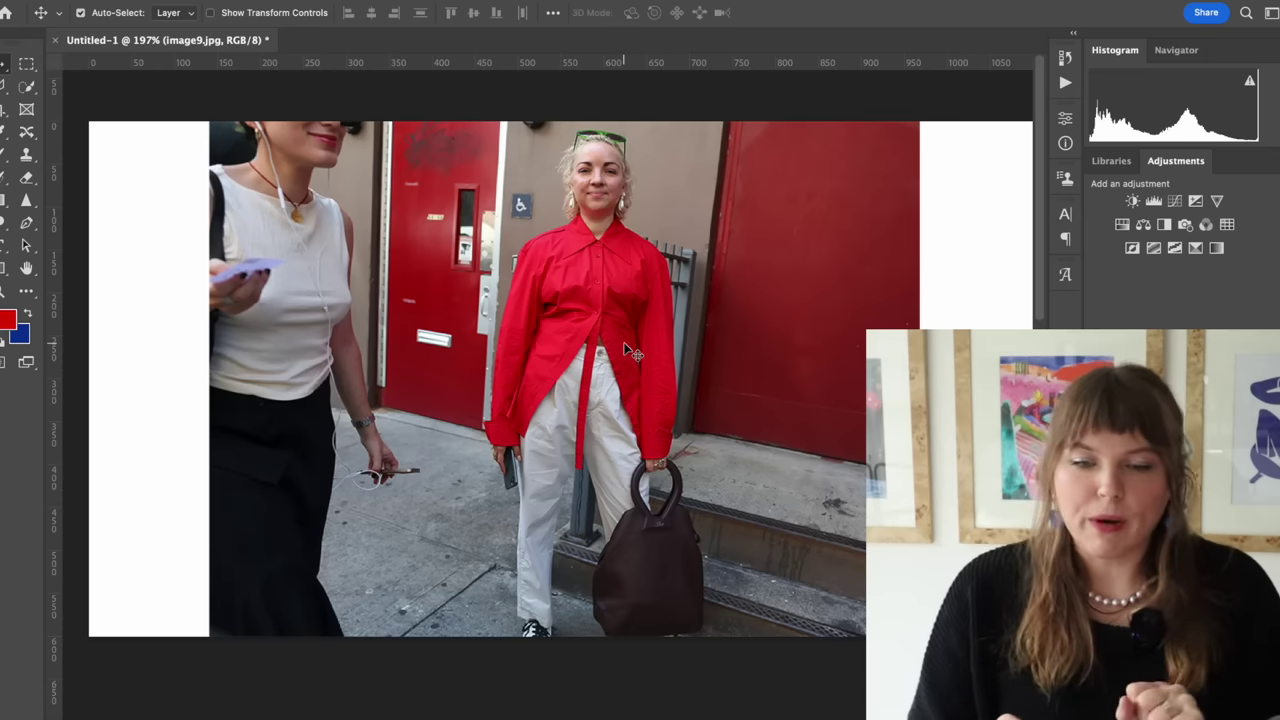
key("Delete")
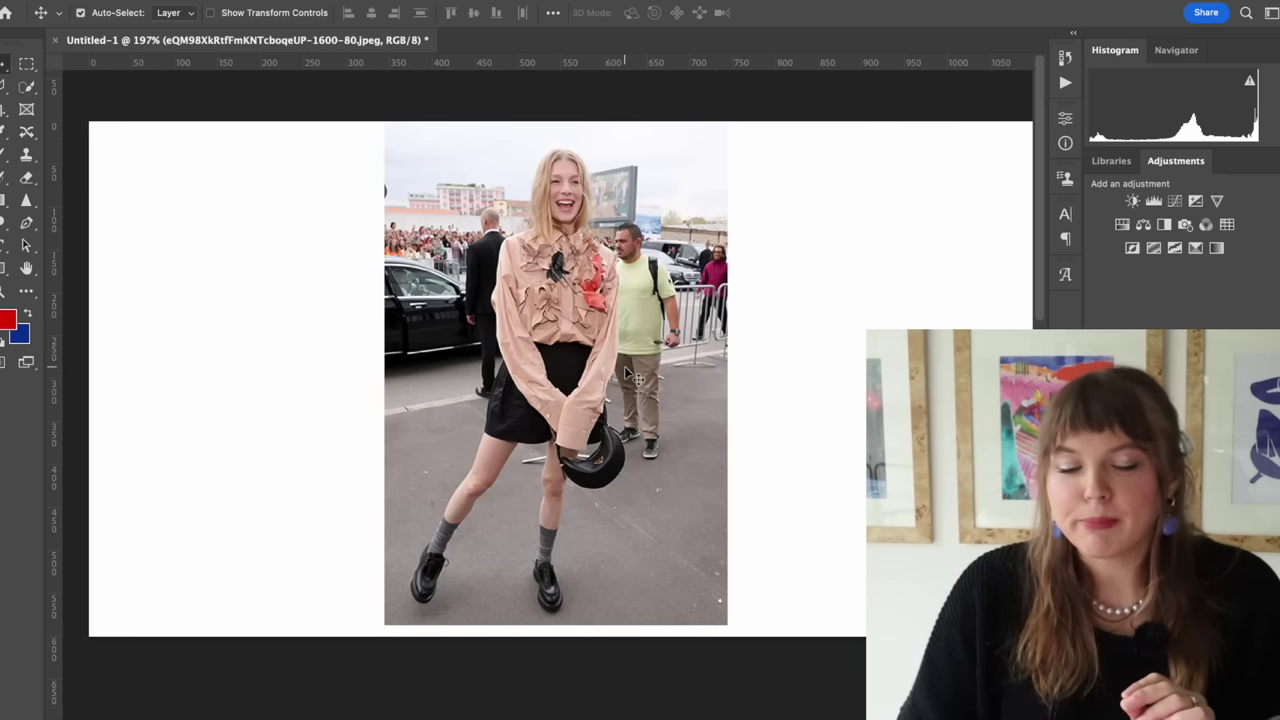
Step: Examine the peach appliquéd shirt and black mini skirt outfit from head to shoes
scroll(628, 375, "up", 2)
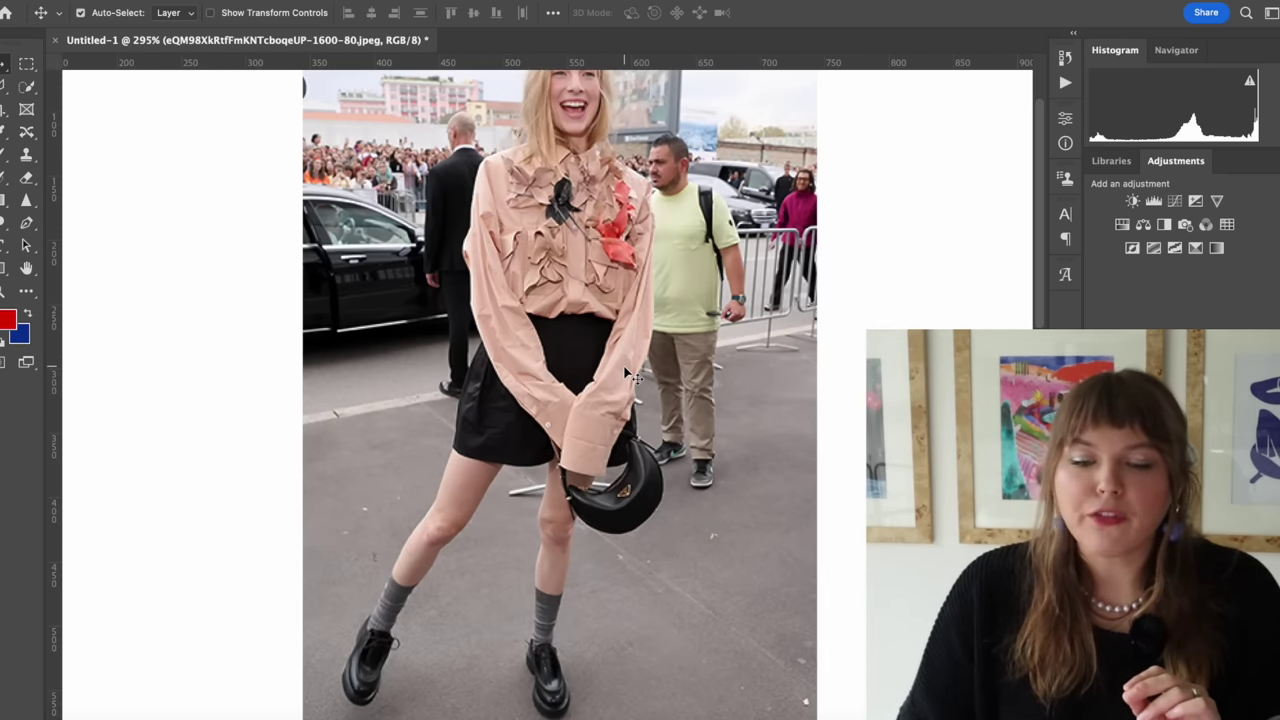
scroll(628, 375, "down", 2)
scroll(628, 375, "left", 1)
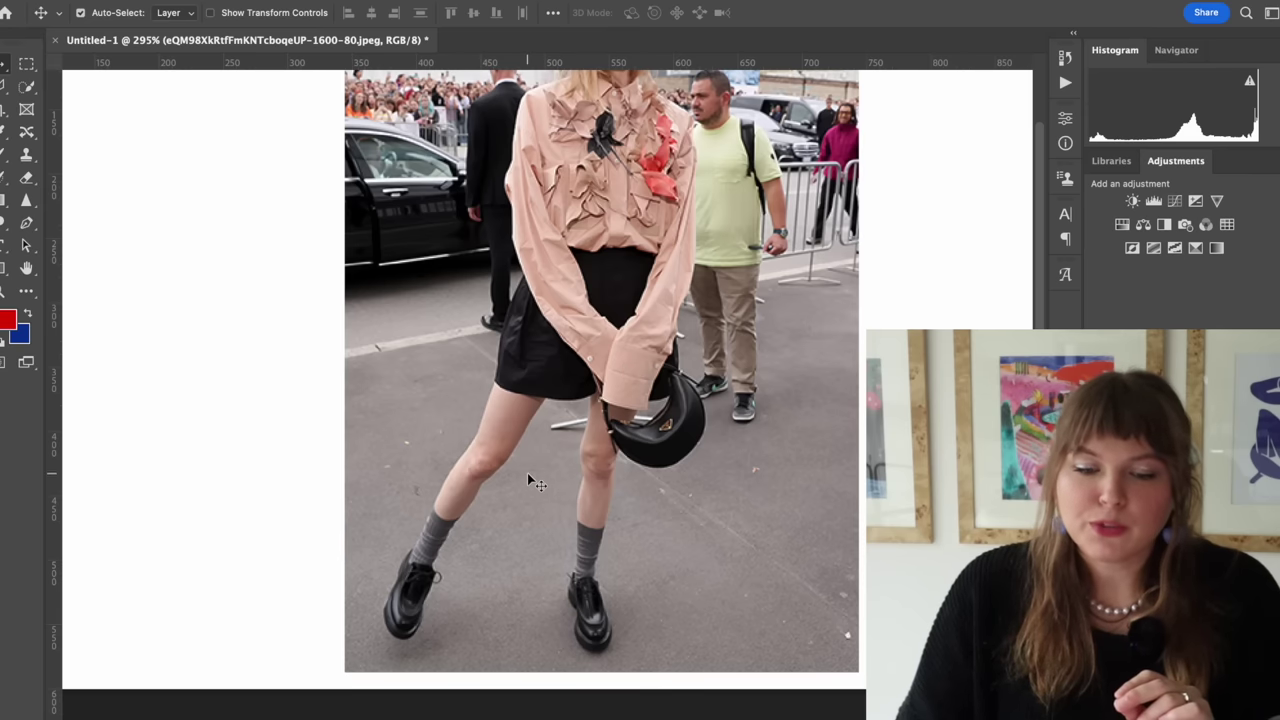
scroll(527, 472, "up", 3)
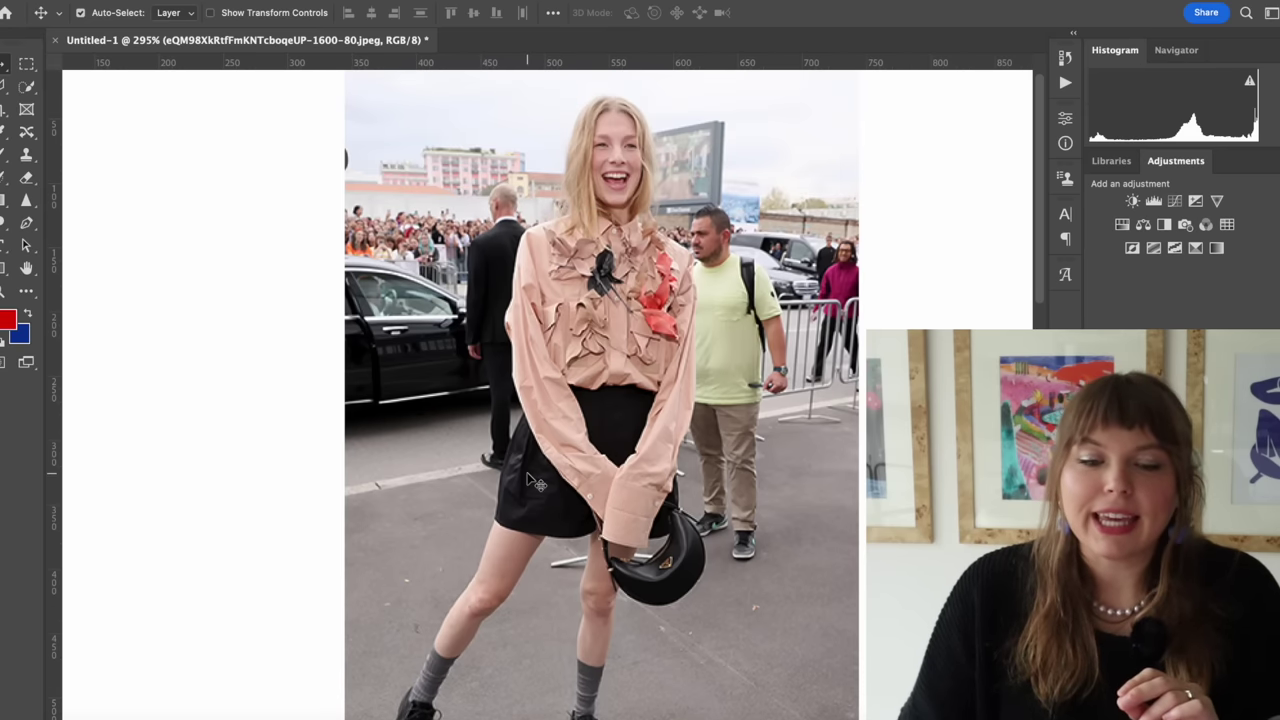
Step: Inspect the grey socks and black lace-up shoes worn with the black mini skirt up close
scroll(536, 484, "down", 4)
scroll(530, 480, "up", 3)
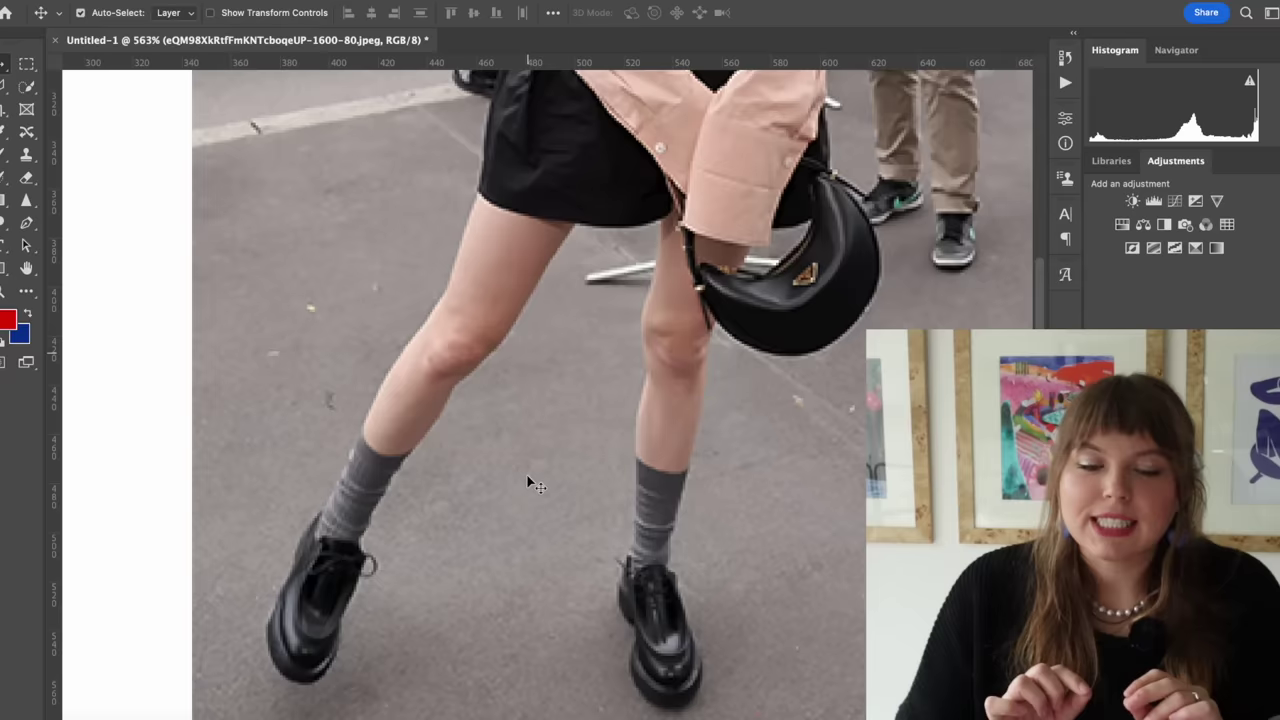
scroll(528, 468, "up", 2)
scroll(528, 468, "down", 2)
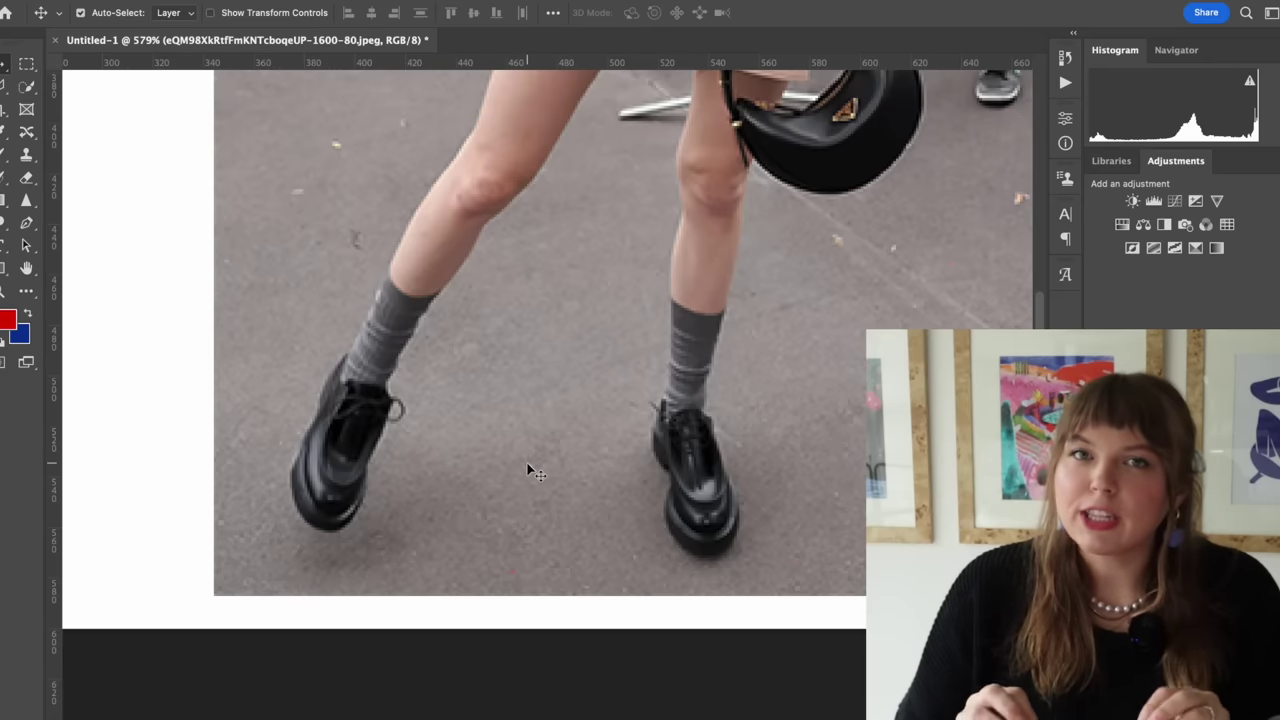
scroll(530, 472, "down", 3)
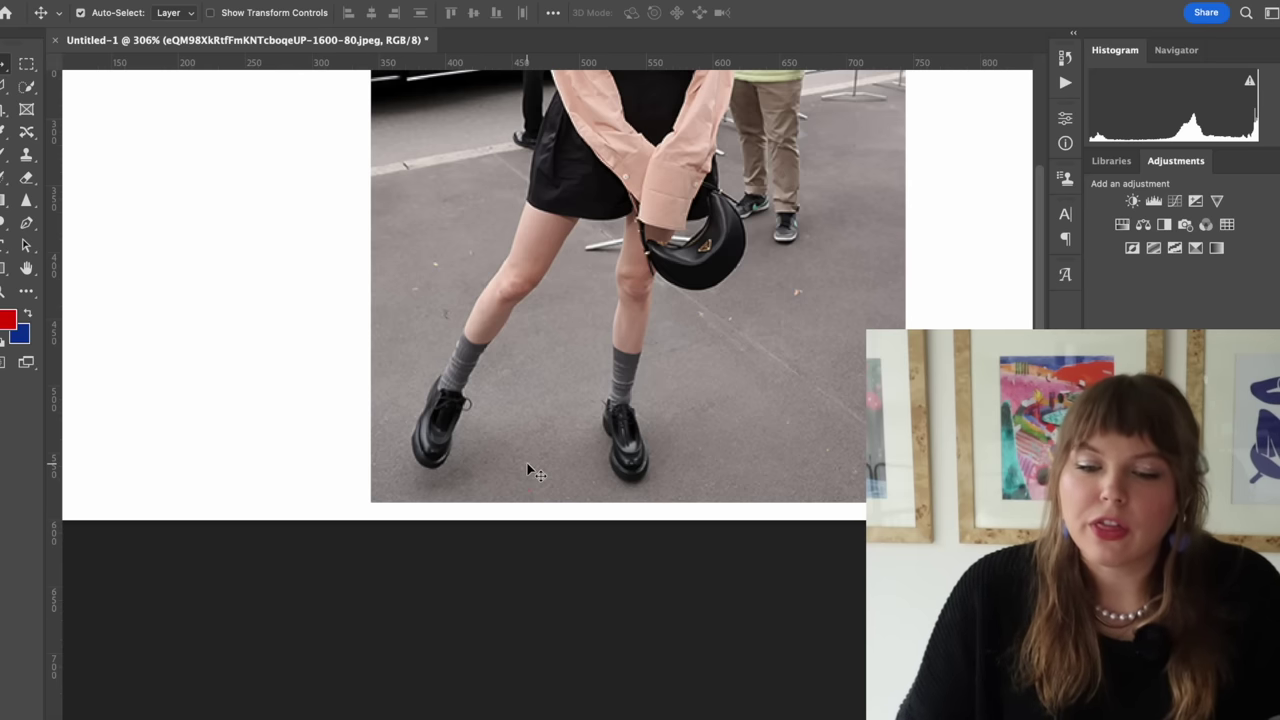
scroll(514, 457, "up", 2)
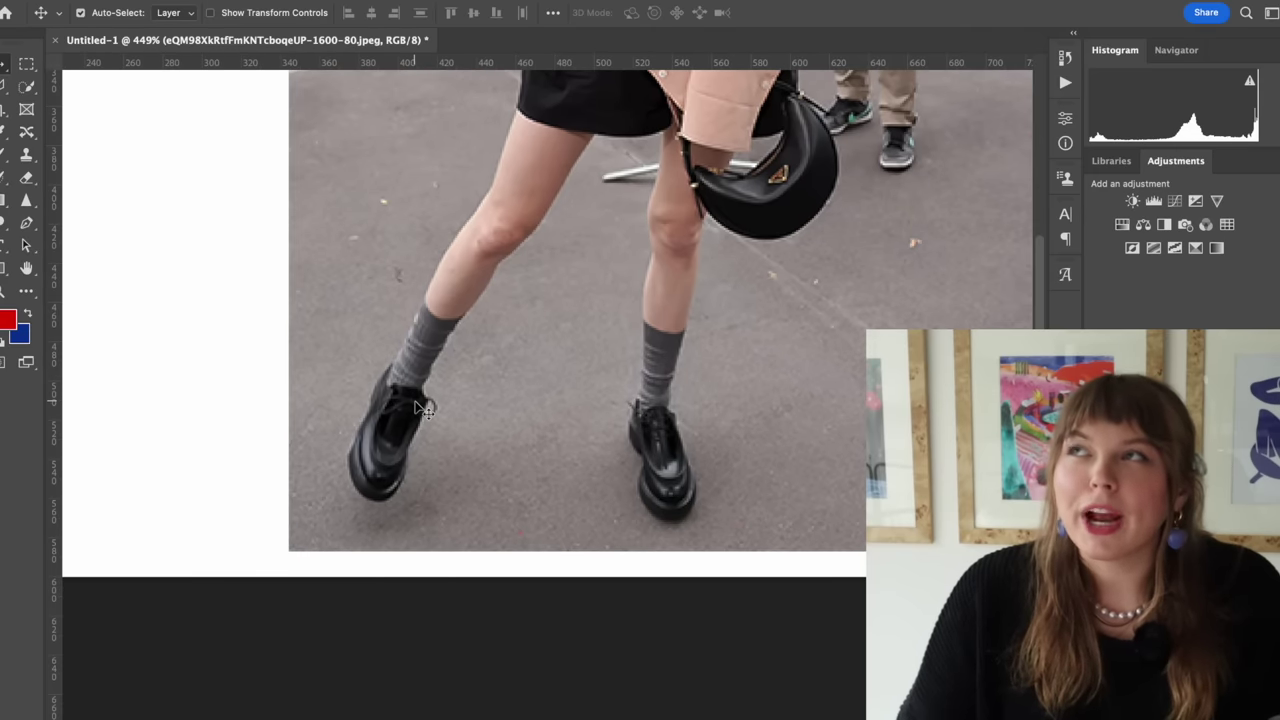
scroll(420, 405, "down", 3)
scroll(414, 400, "down", 2)
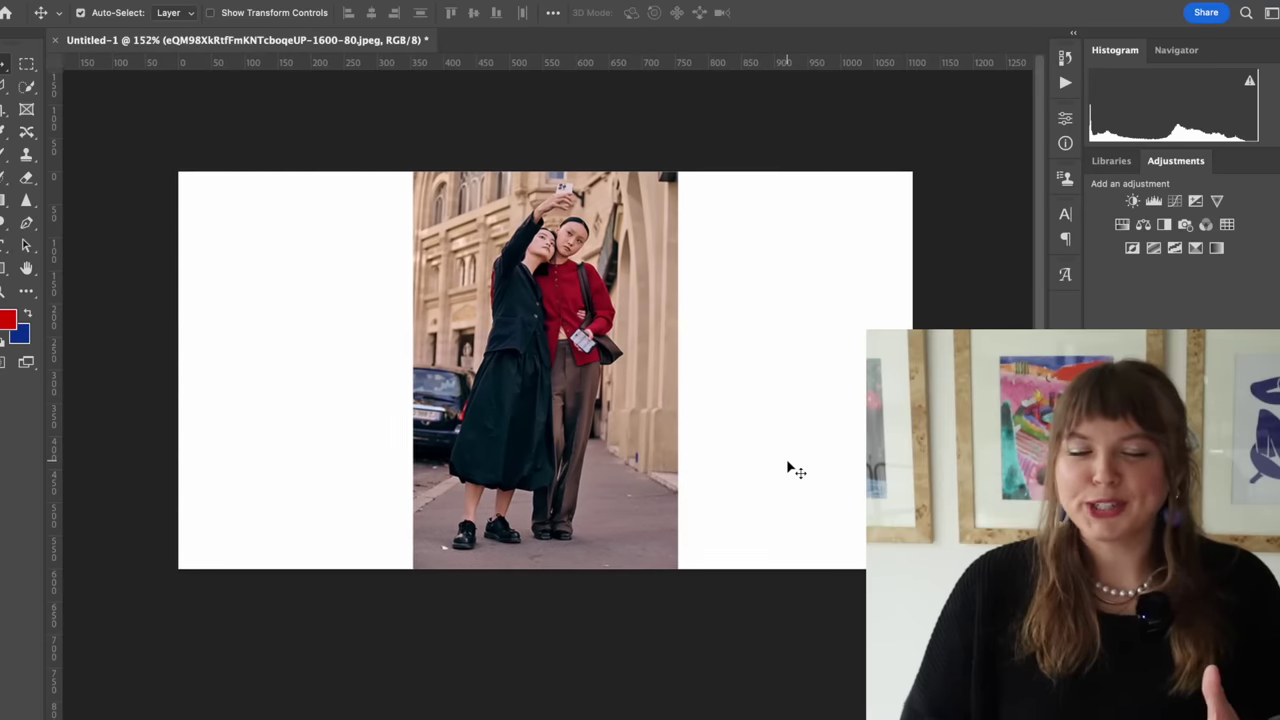
Step: Compare the dark vest and full skirt look with the red cardigan and brown trousers in the selfie photo
scroll(788, 465, "up", 4)
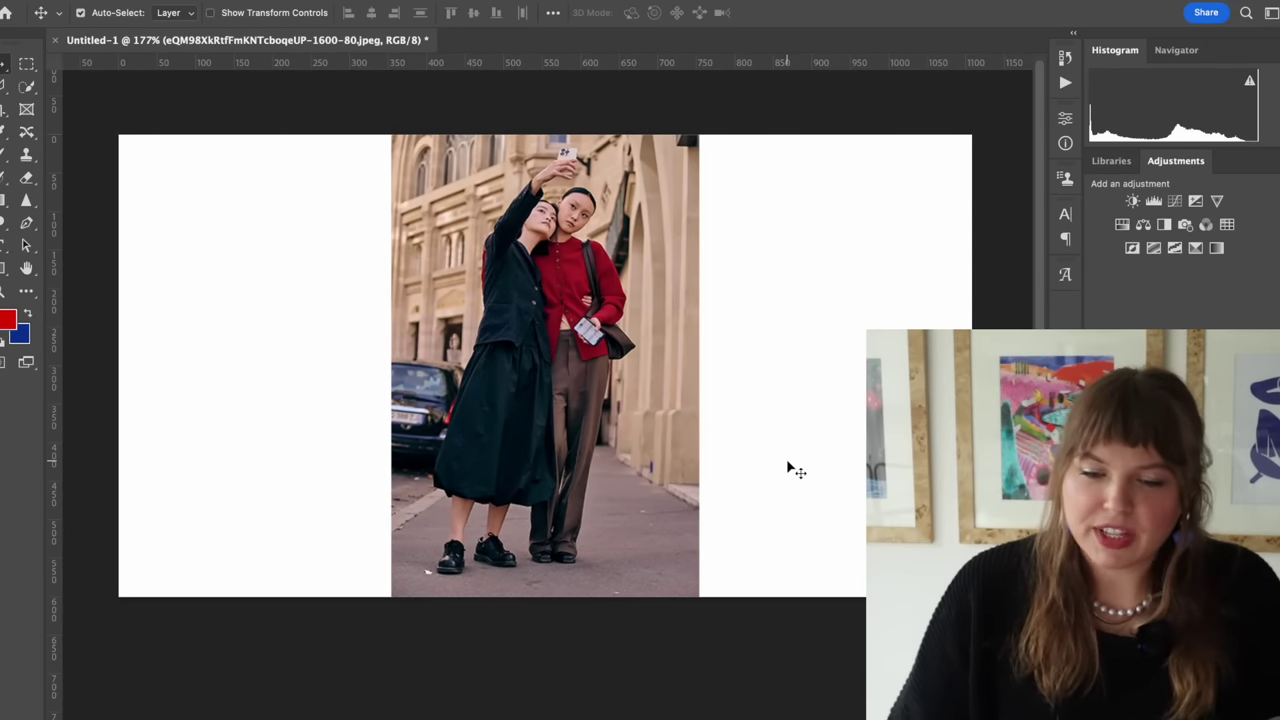
scroll(660, 447, "up", 5)
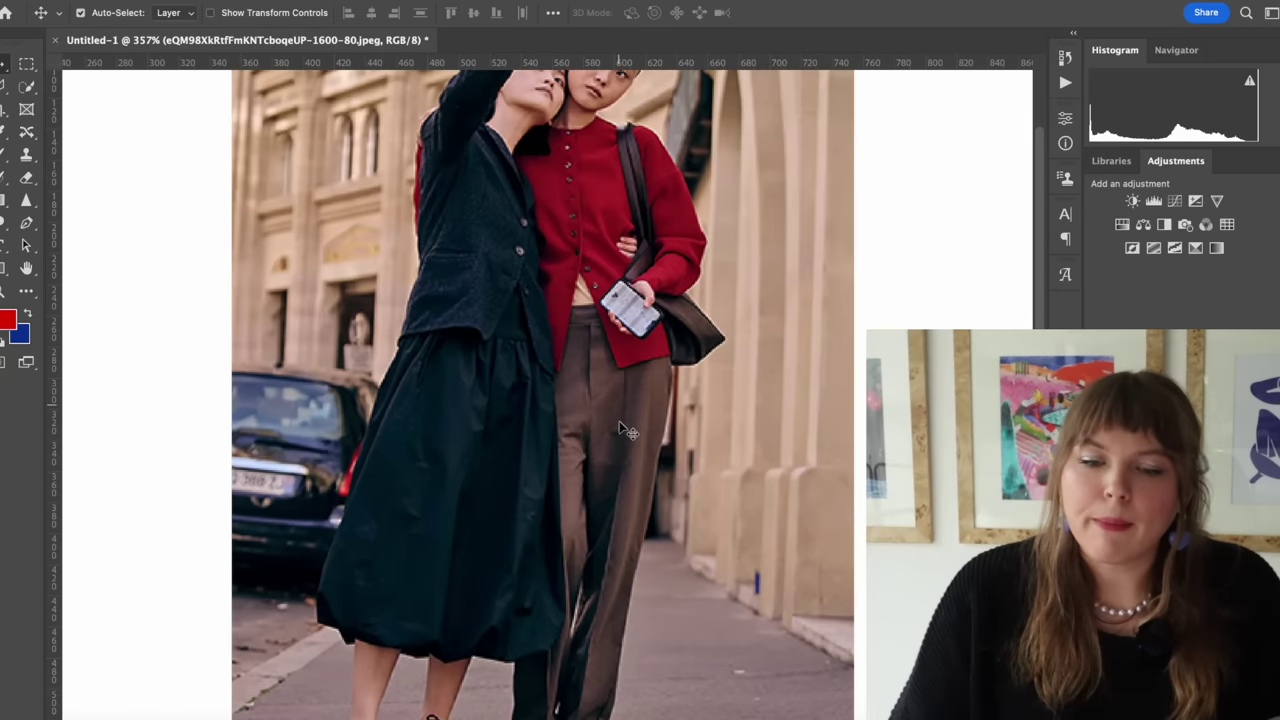
scroll(625, 470, "down", 3)
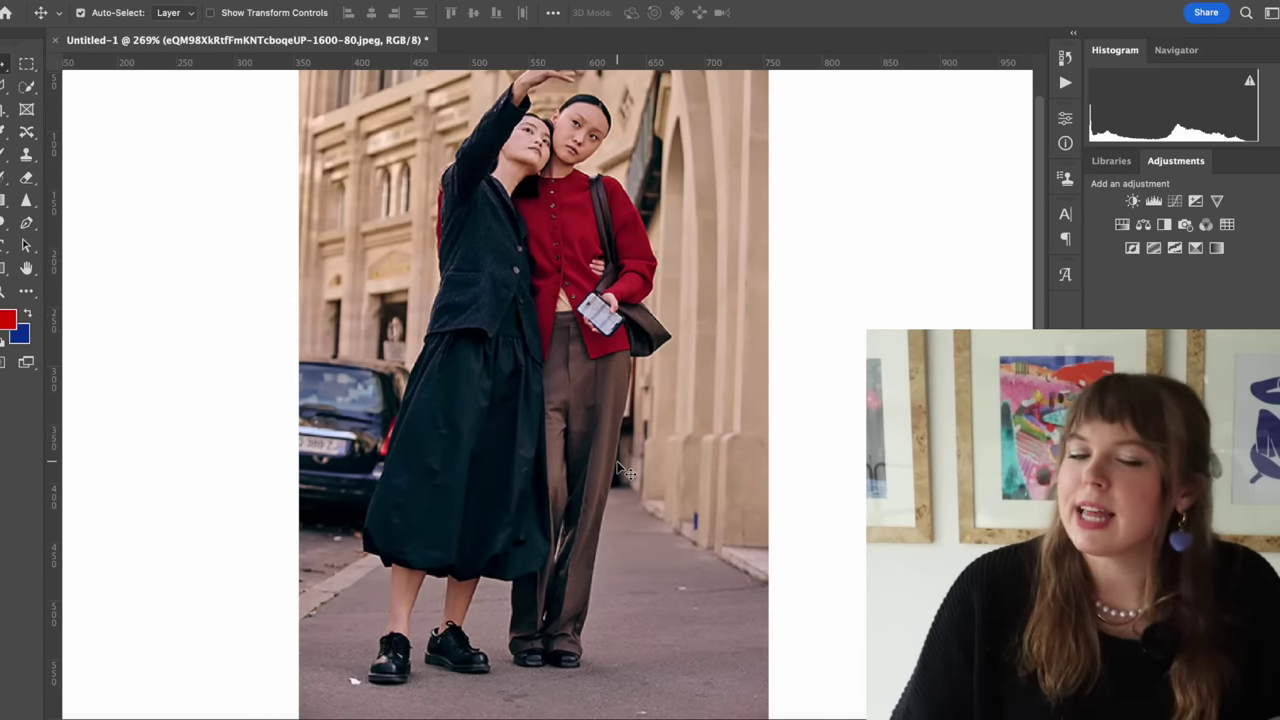
scroll(590, 222, "up", 2)
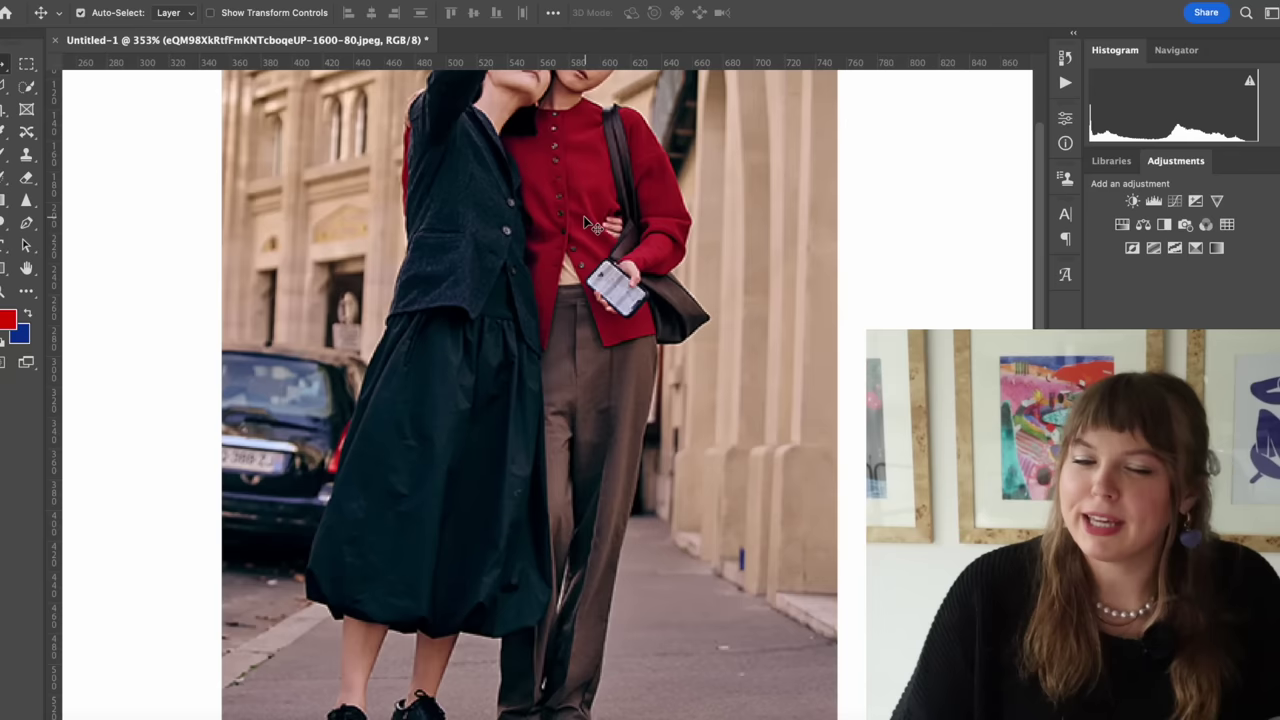
scroll(590, 225, "down", 1)
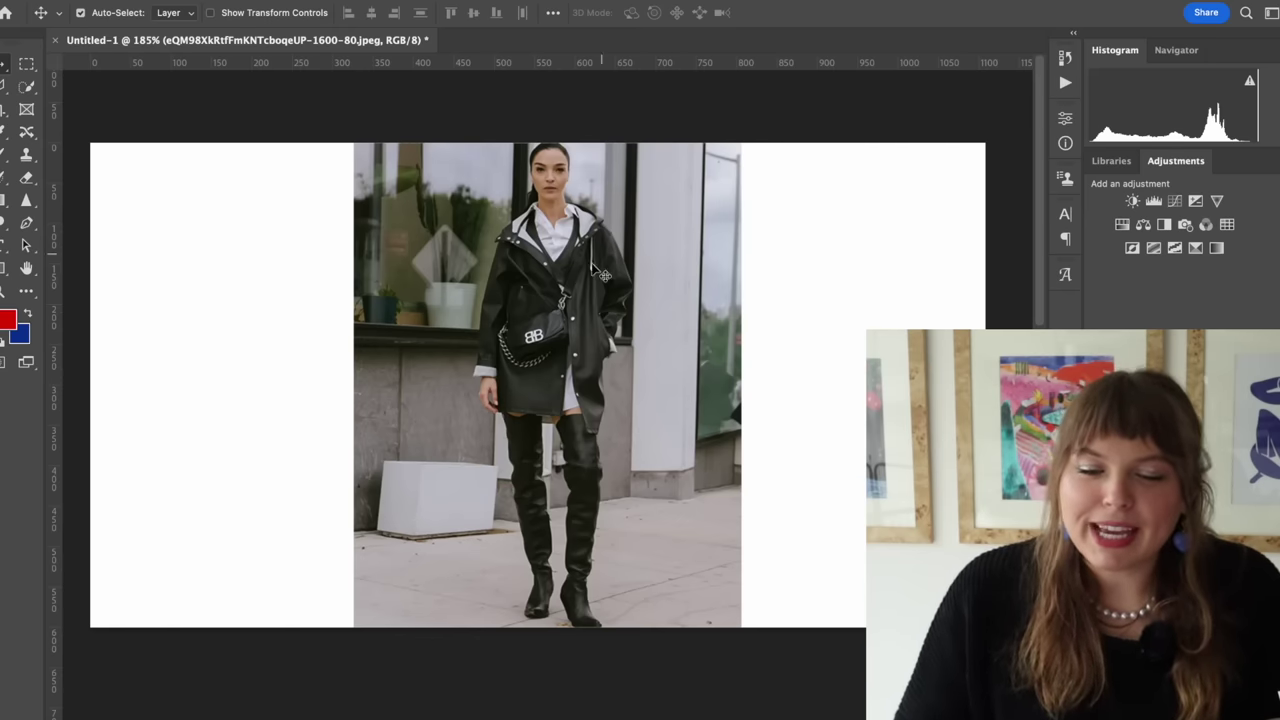
Step: Inspect the black raincoat layered over a white shirt with a crossbody bag and over-the-knee boots
scroll(588, 287, "up", 5)
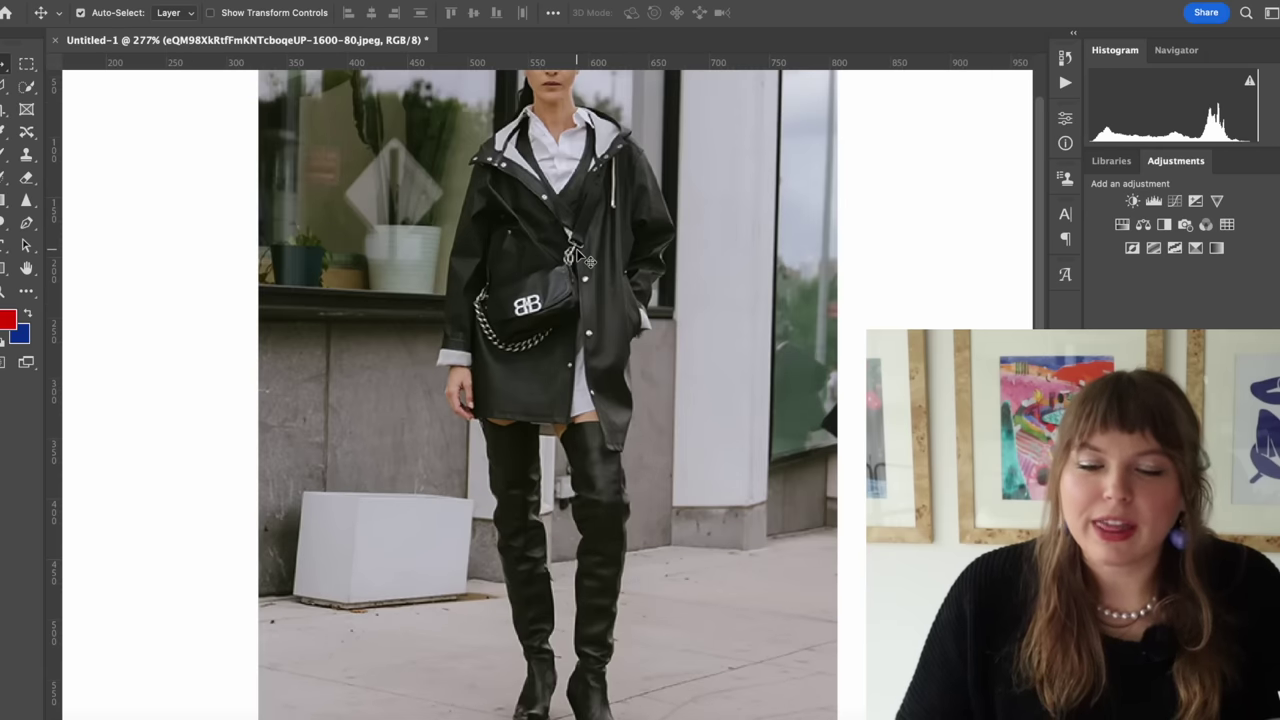
scroll(580, 290, "down", 5)
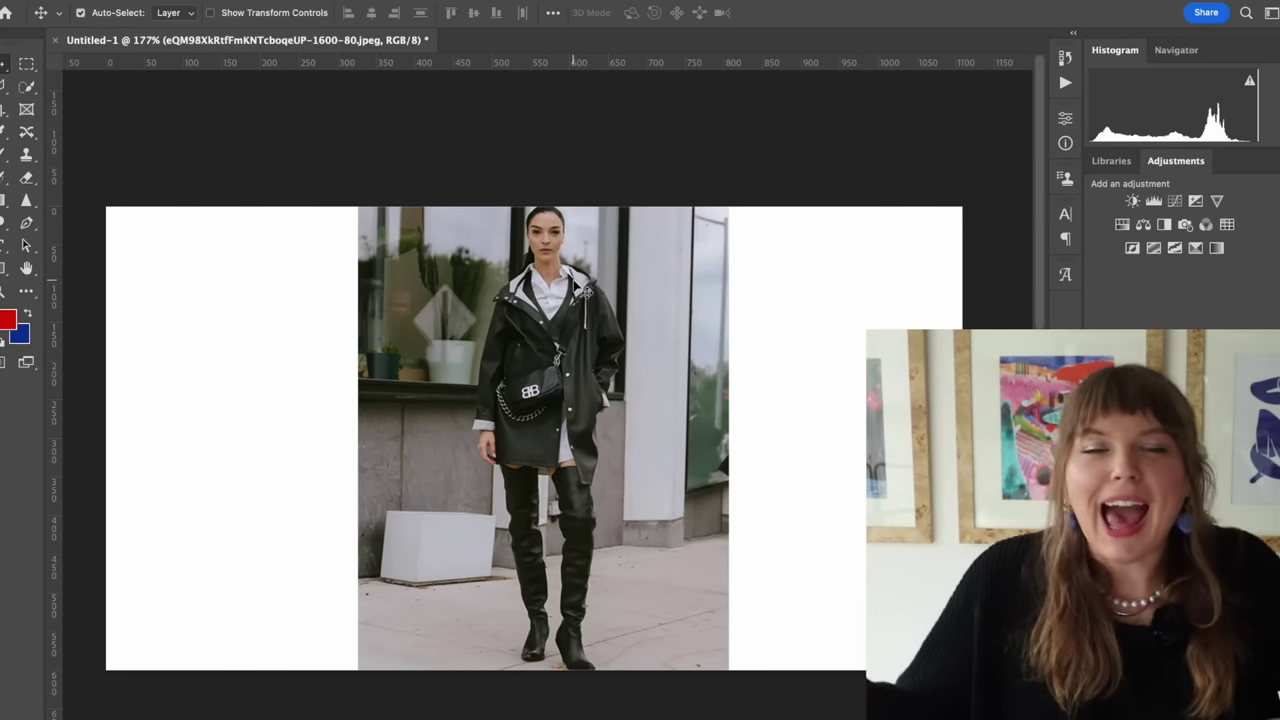
scroll(584, 290, "up", 1)
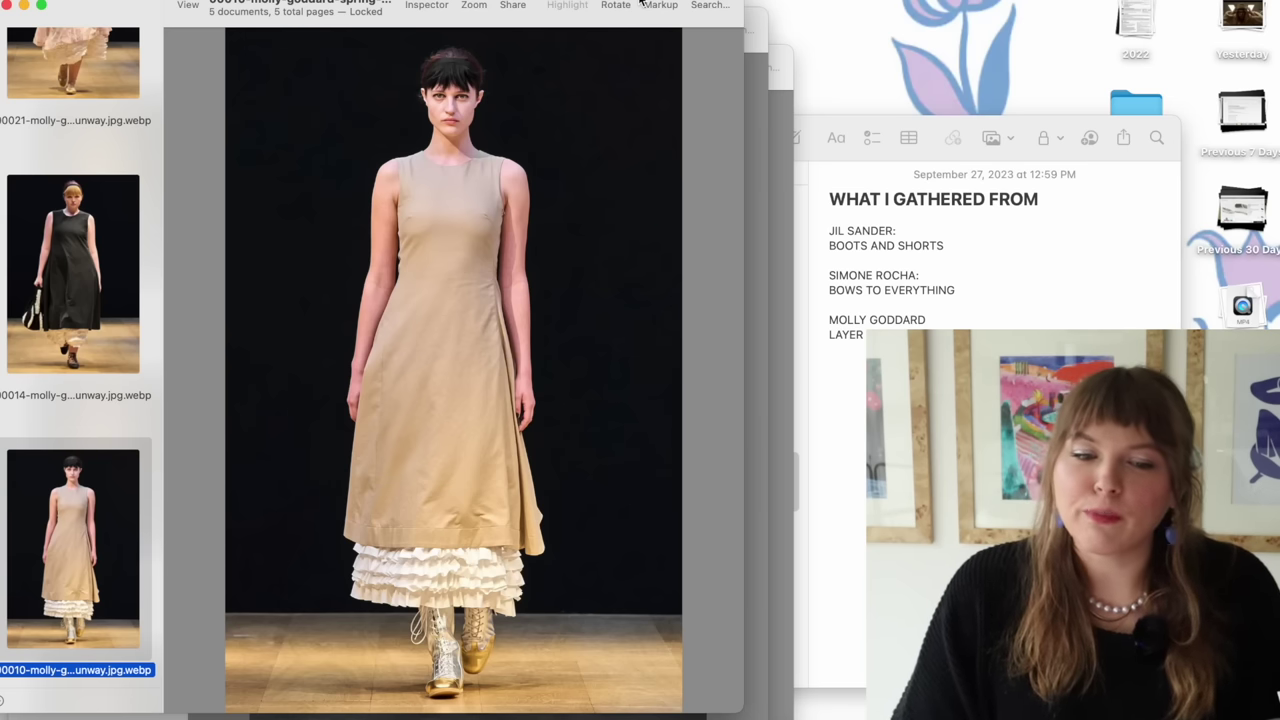
Step: Switch to Preview and display the Molly Goddard runway look with the grey cardigan and ruffle-hem mini skirt
left_click(105, 188)
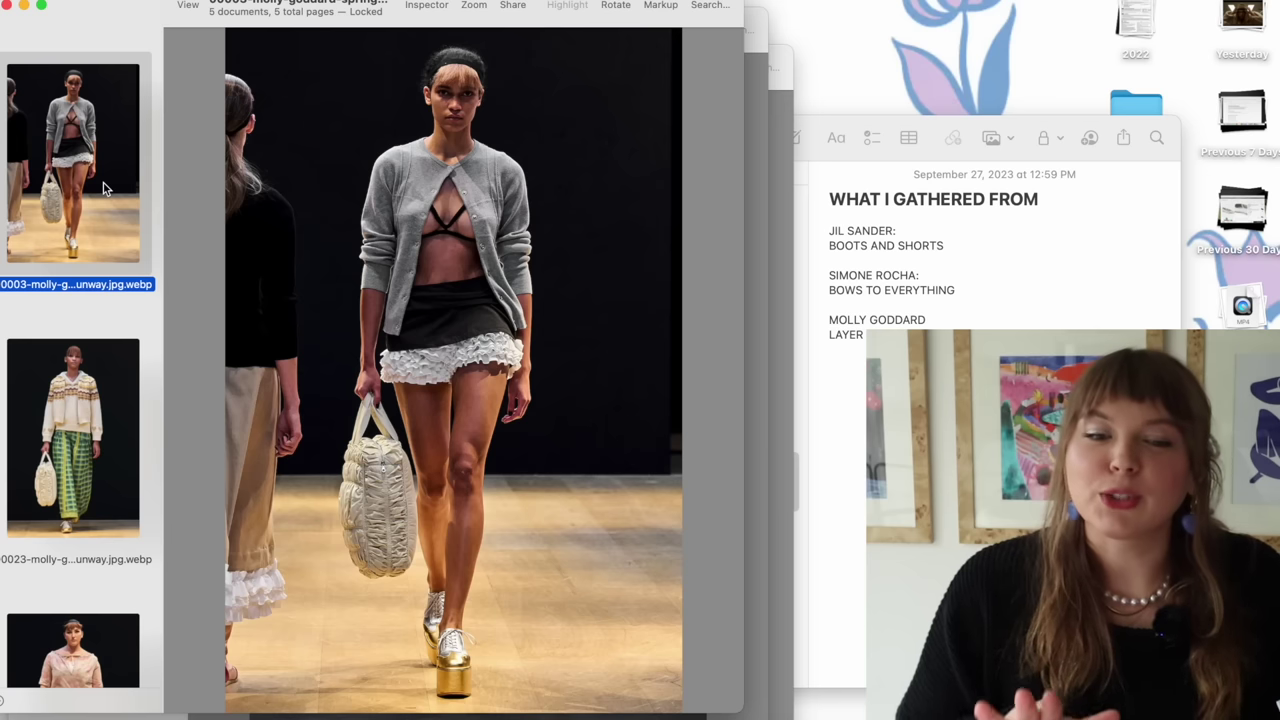